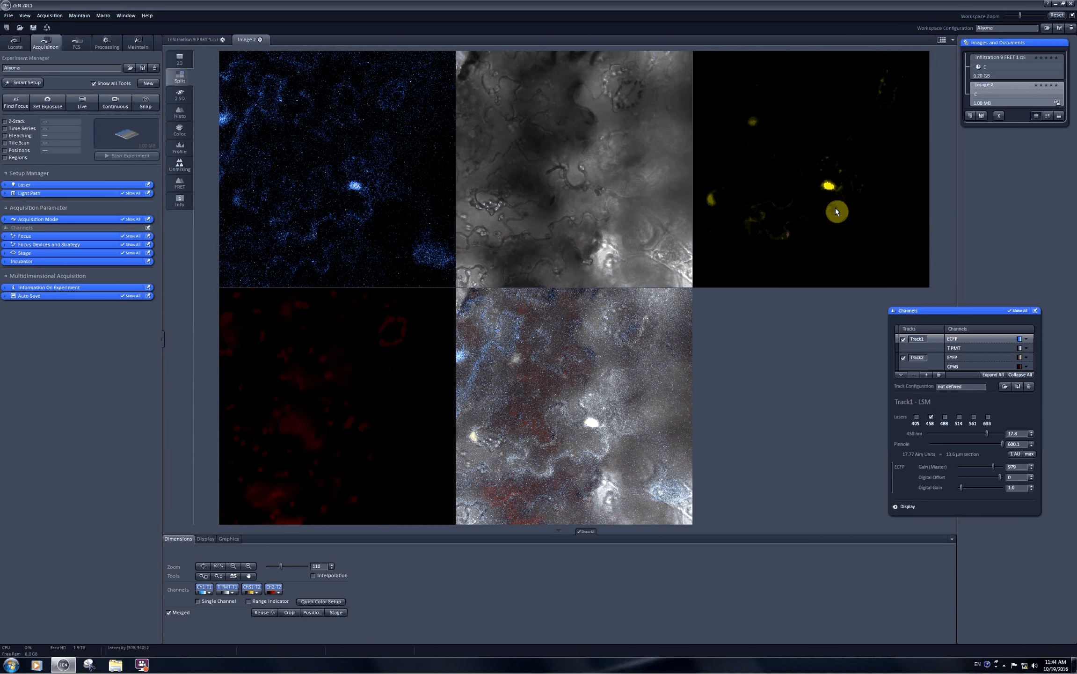
# - Draw a line about 9 µm long across the brightest spot in the yellow channel and display its measurement
pyautogui.click(229, 539)
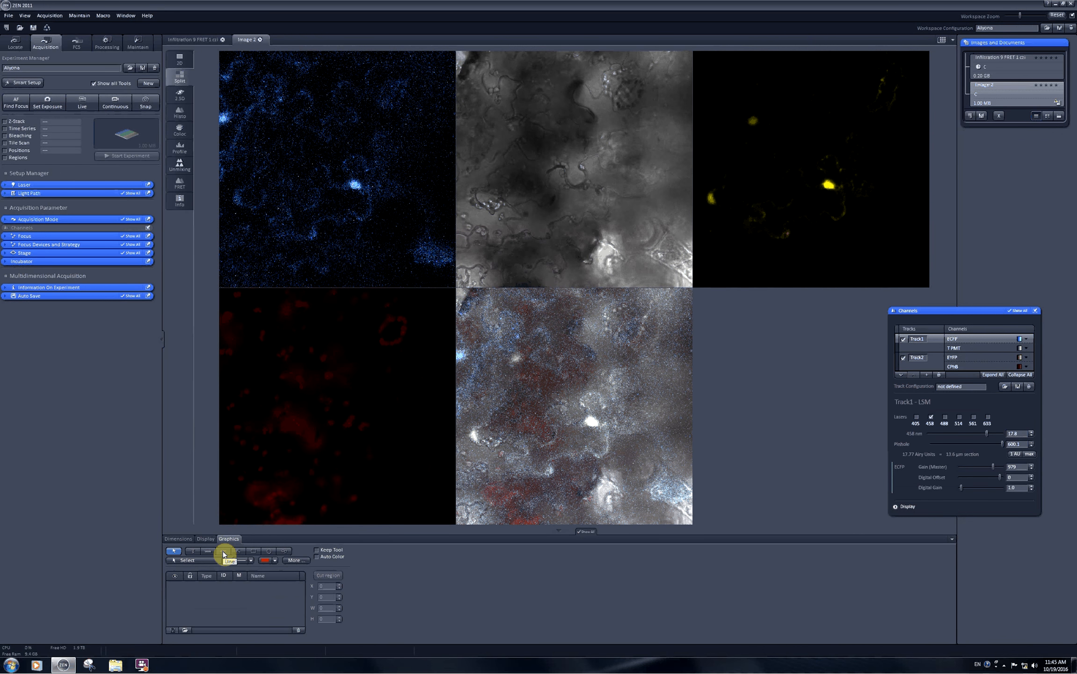
pyautogui.click(224, 552)
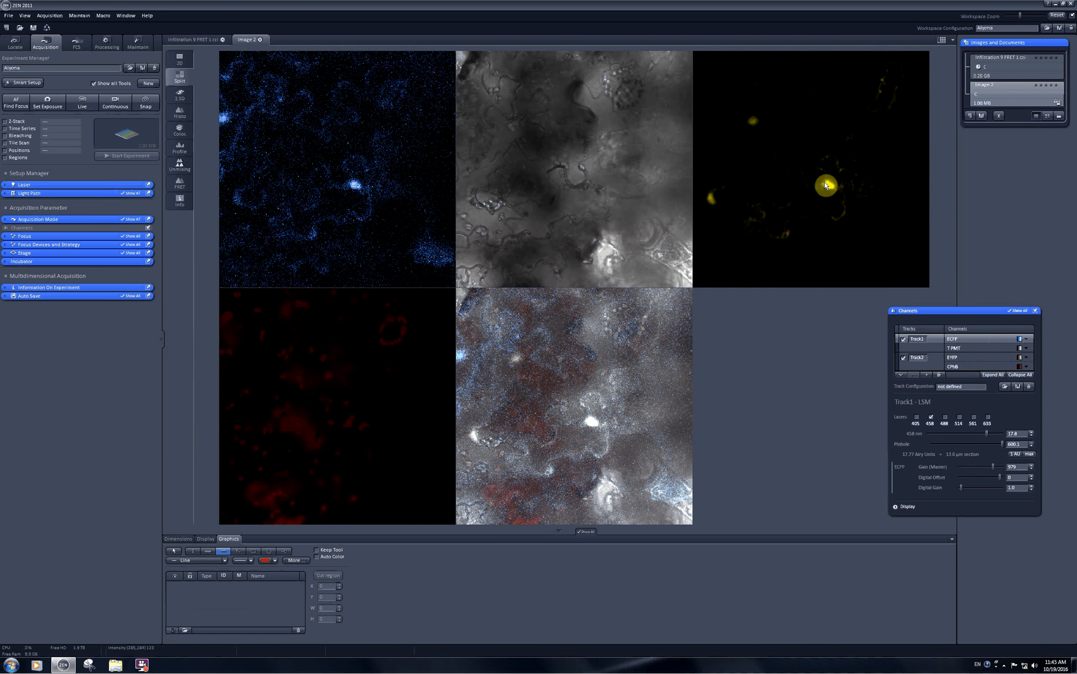
pyautogui.moveTo(826, 183); pyautogui.dragTo(834, 189)
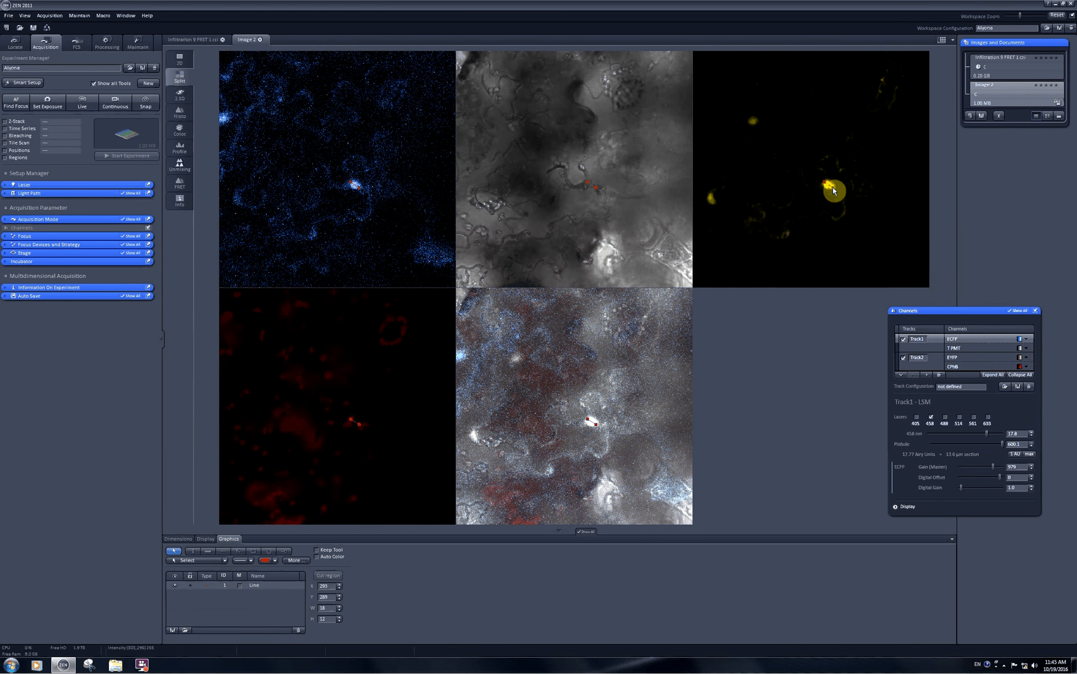
pyautogui.click(240, 588)
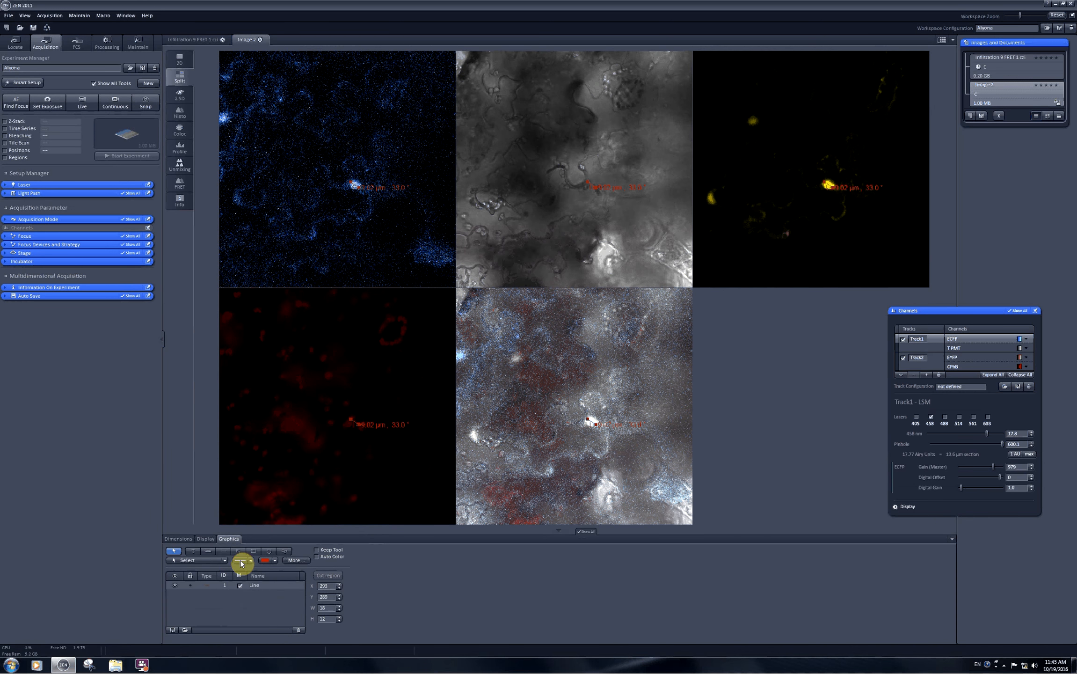
# - Measure the two other yellow spots with lines about 9.6 µm and 6 µm long
pyautogui.click(223, 551)
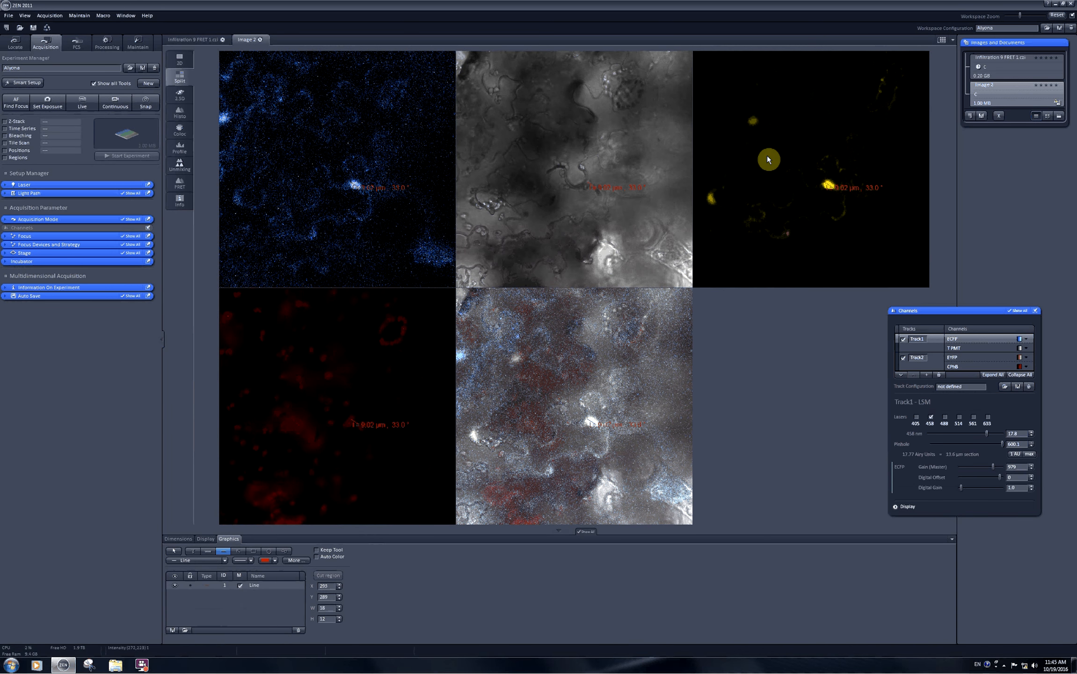
pyautogui.moveTo(713, 209); pyautogui.dragTo(709, 193)
pyautogui.click(224, 550)
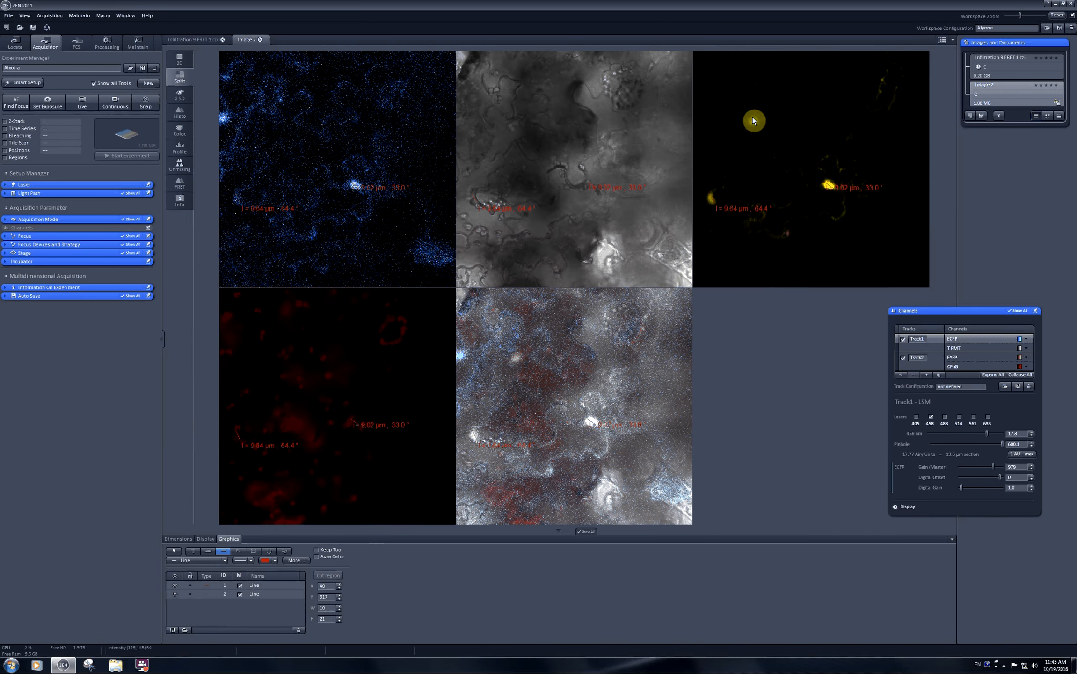
pyautogui.moveTo(753, 120); pyautogui.dragTo(755, 126)
# - Refresh the image with a short live scan and delete all three measuring lines
pyautogui.click(90, 105)
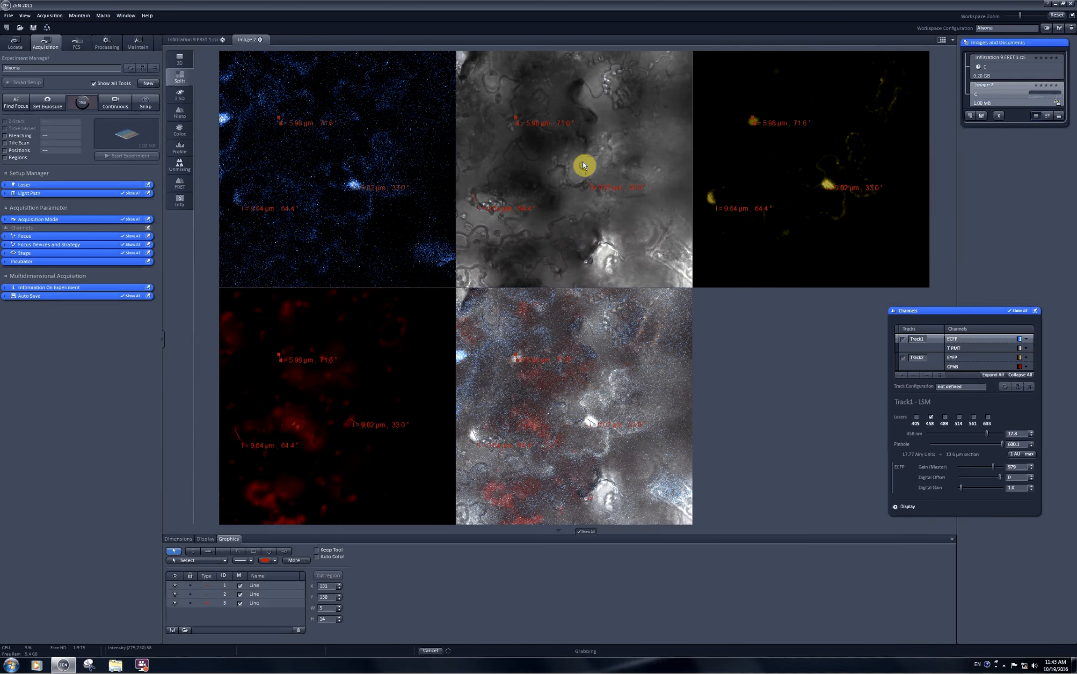
pyautogui.click(905, 237)
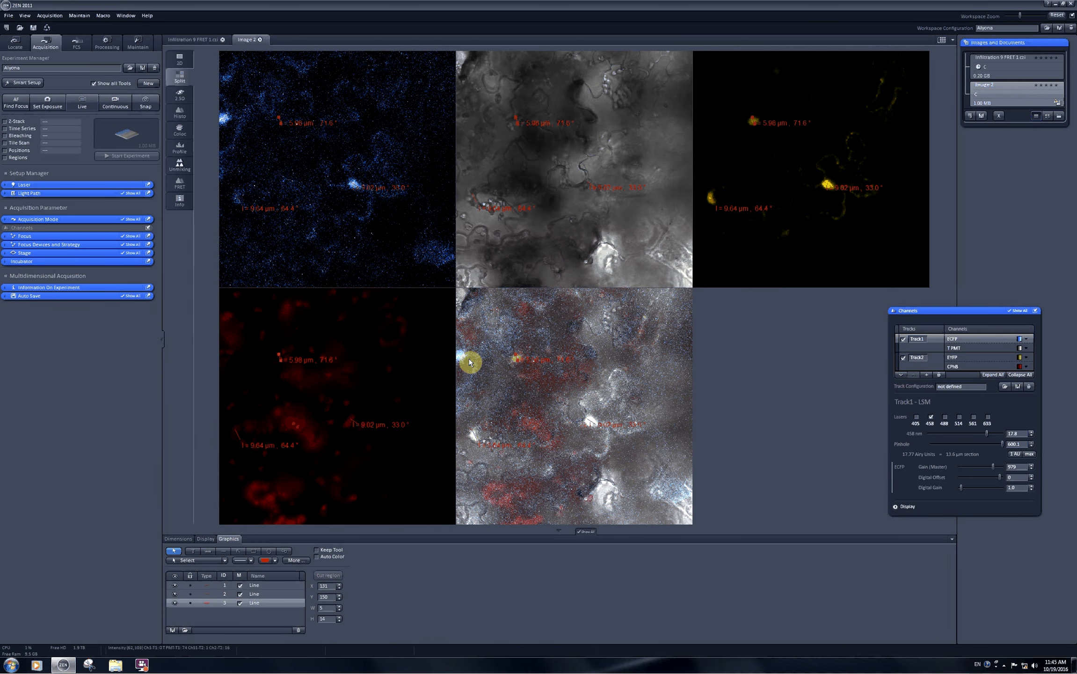
pyautogui.click(299, 630)
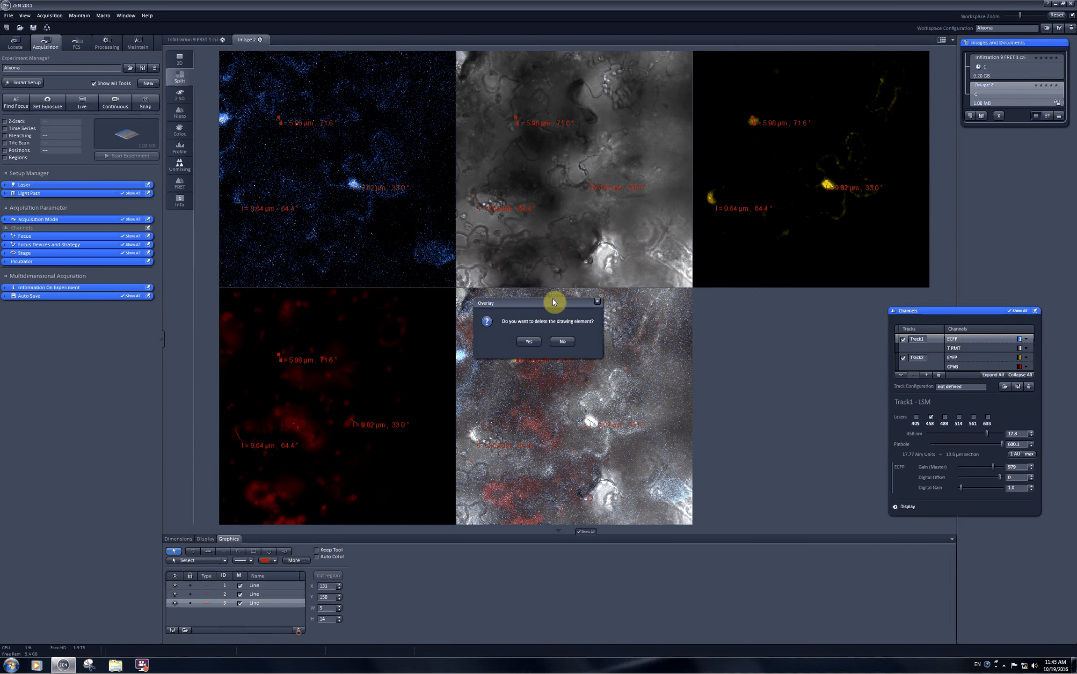
pyautogui.click(529, 342)
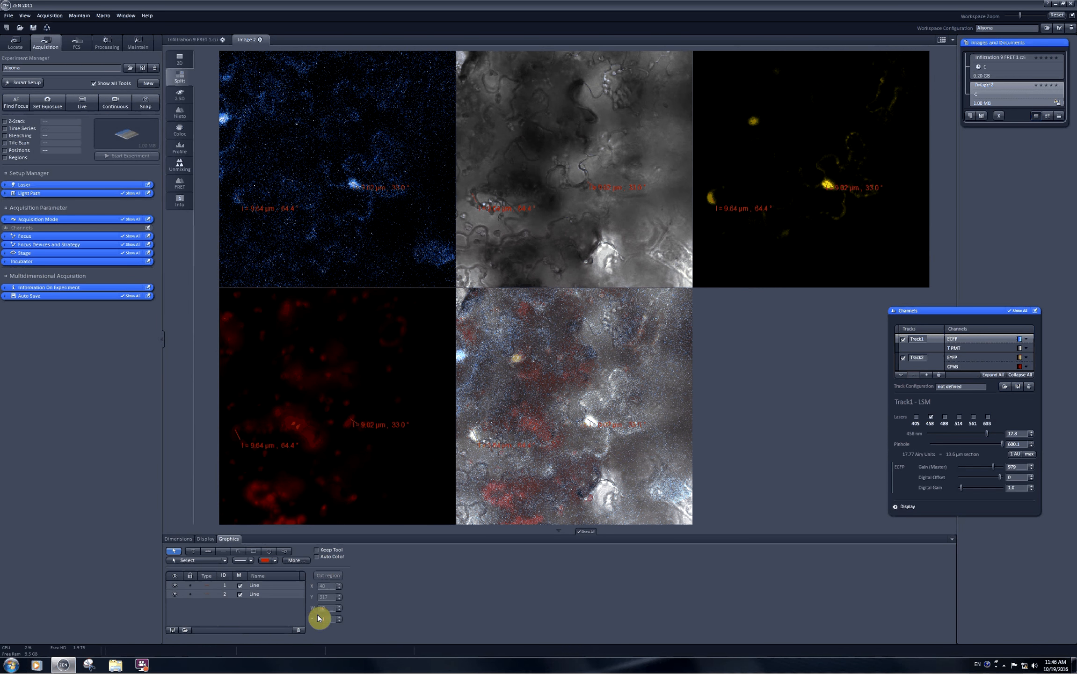
pyautogui.click(301, 634)
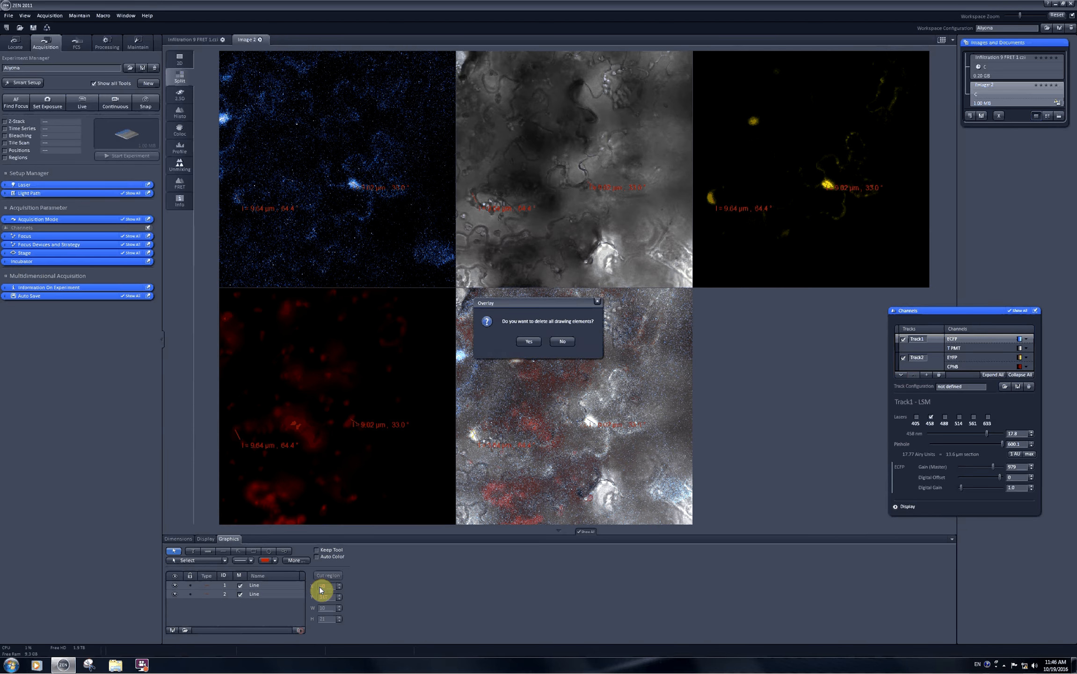
pyautogui.click(527, 347)
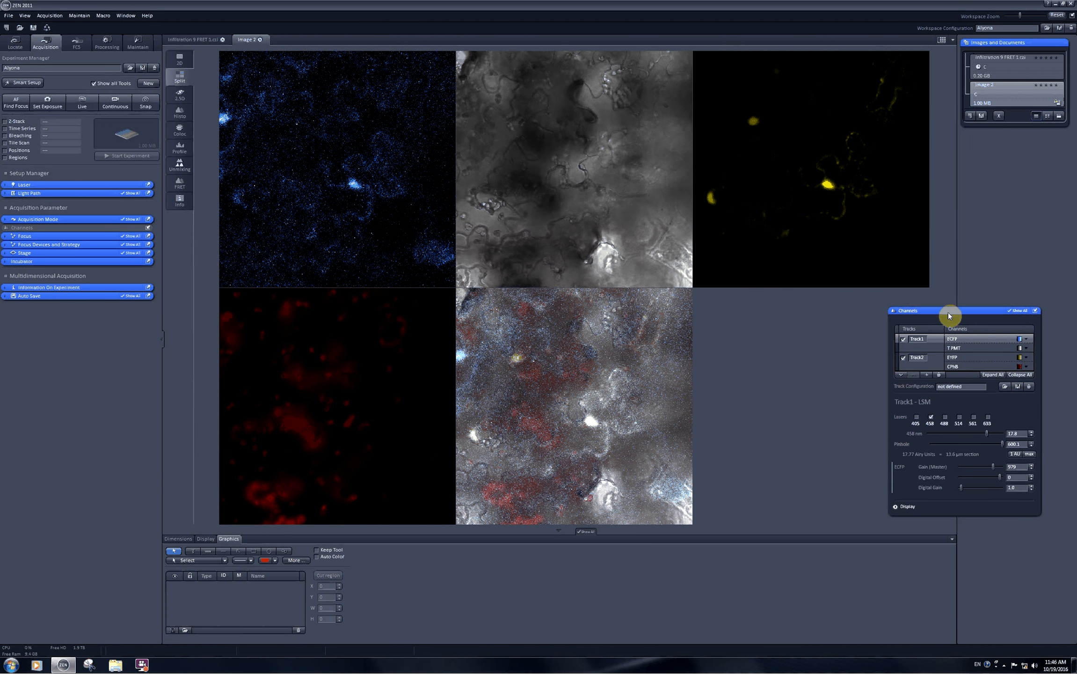
# - Move the Channels window closer to the images and run a live scan with the range indicator enabled
pyautogui.moveTo(947, 312); pyautogui.dragTo(856, 289)
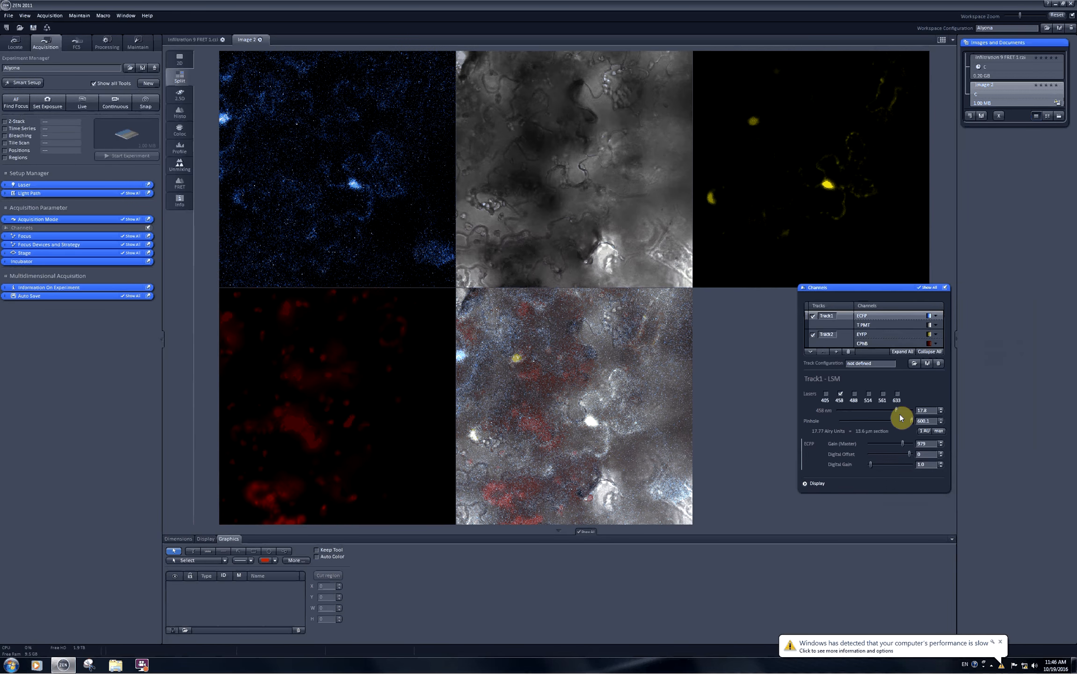
pyautogui.moveTo(909, 422); pyautogui.dragTo(913, 420)
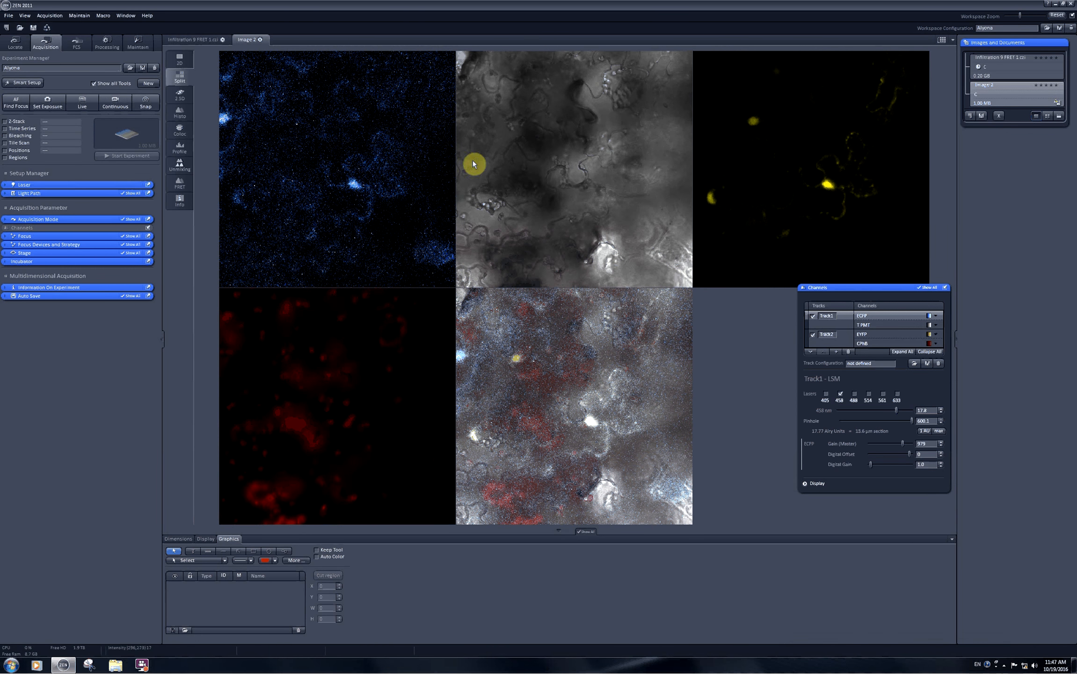
pyautogui.hotkey('ctrl', 'l')
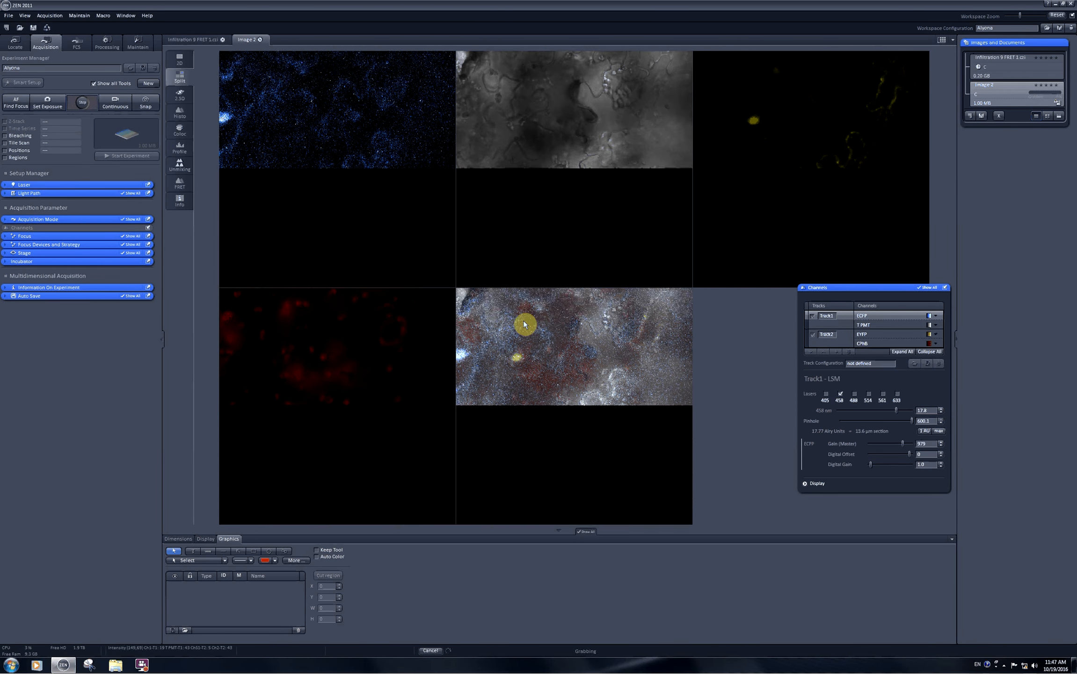
pyautogui.click(180, 540)
pyautogui.click(276, 602)
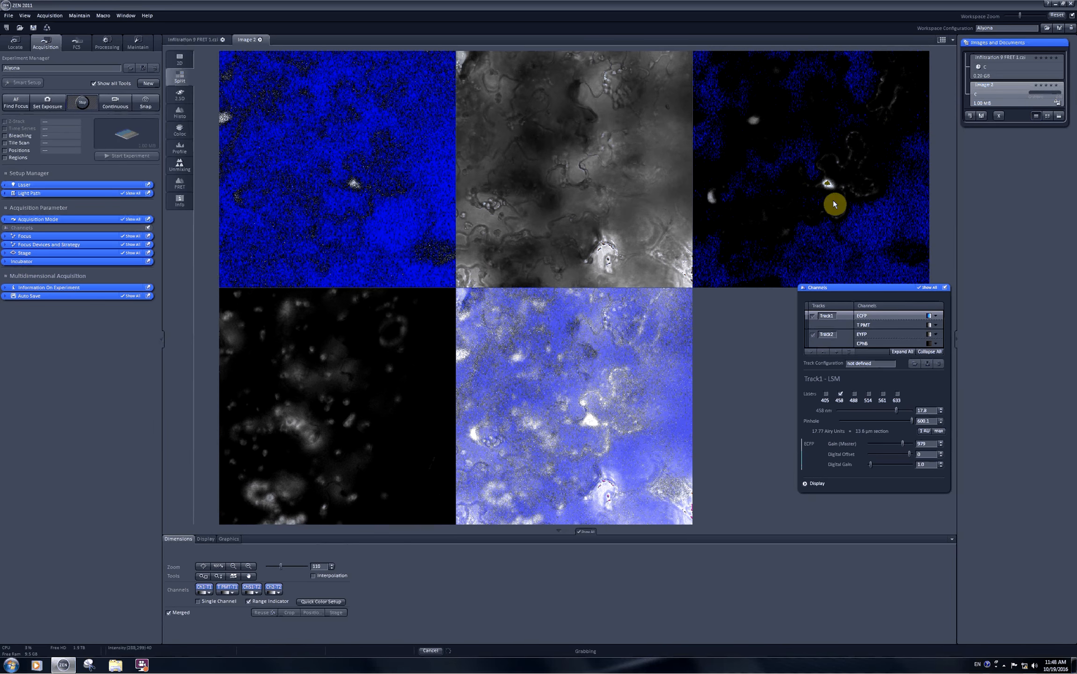
# - In Track2, set the EYFP master gain to 628, the 514 nm laser power to 1.4 and the chlorophyll channel's master gain to 585
pyautogui.click(896, 328)
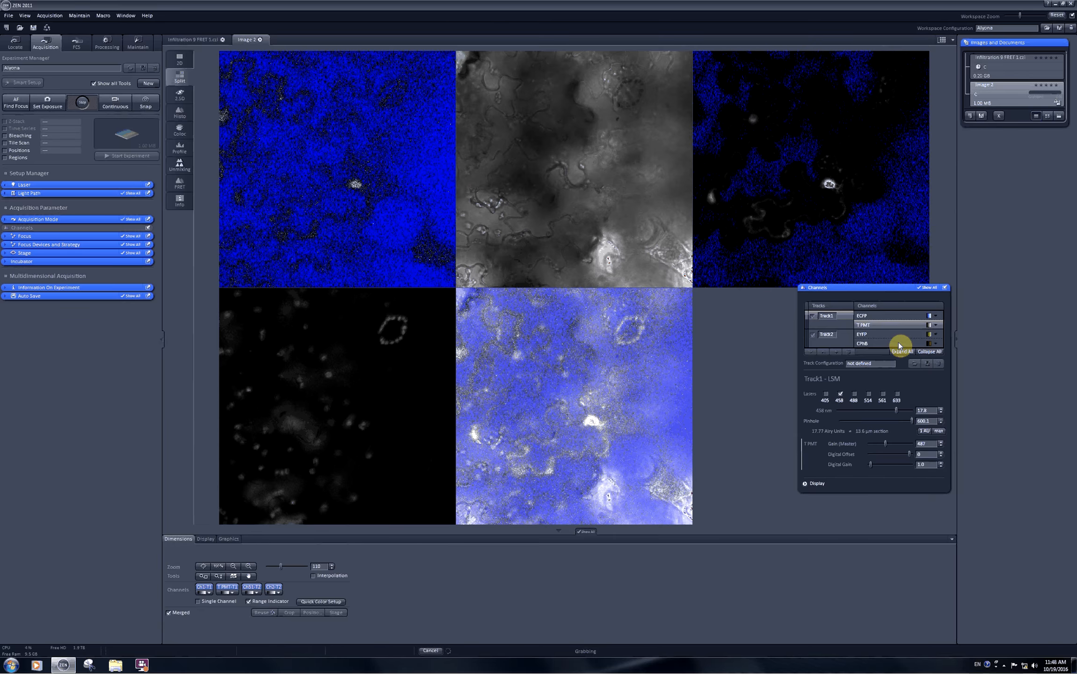
pyautogui.click(898, 334)
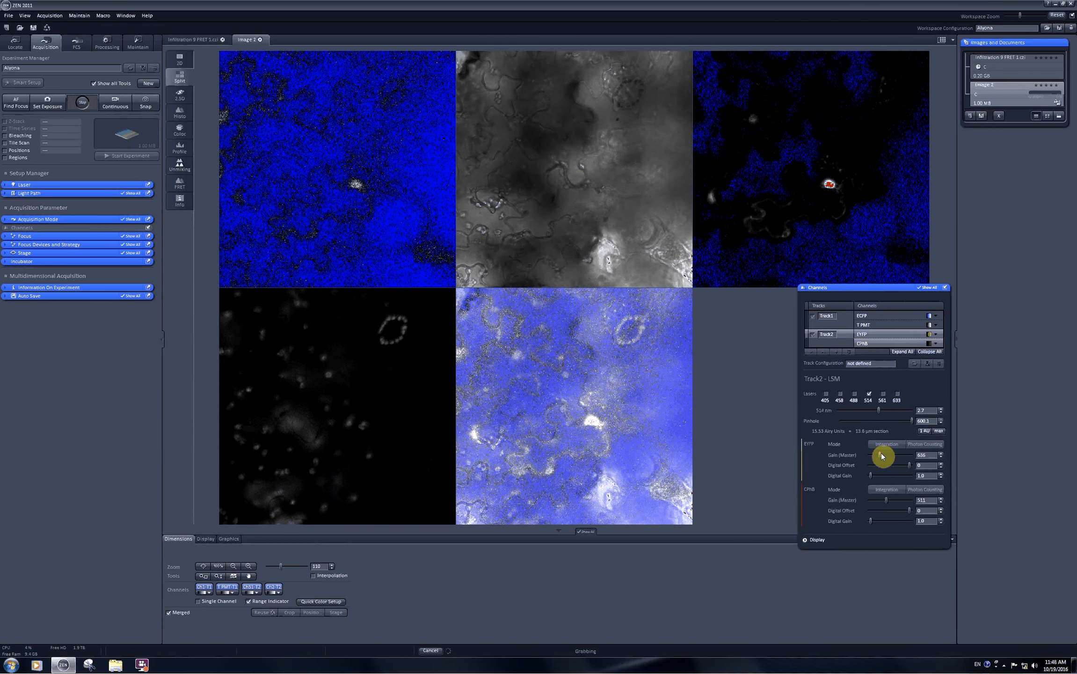
pyautogui.moveTo(881, 454); pyautogui.dragTo(880, 454)
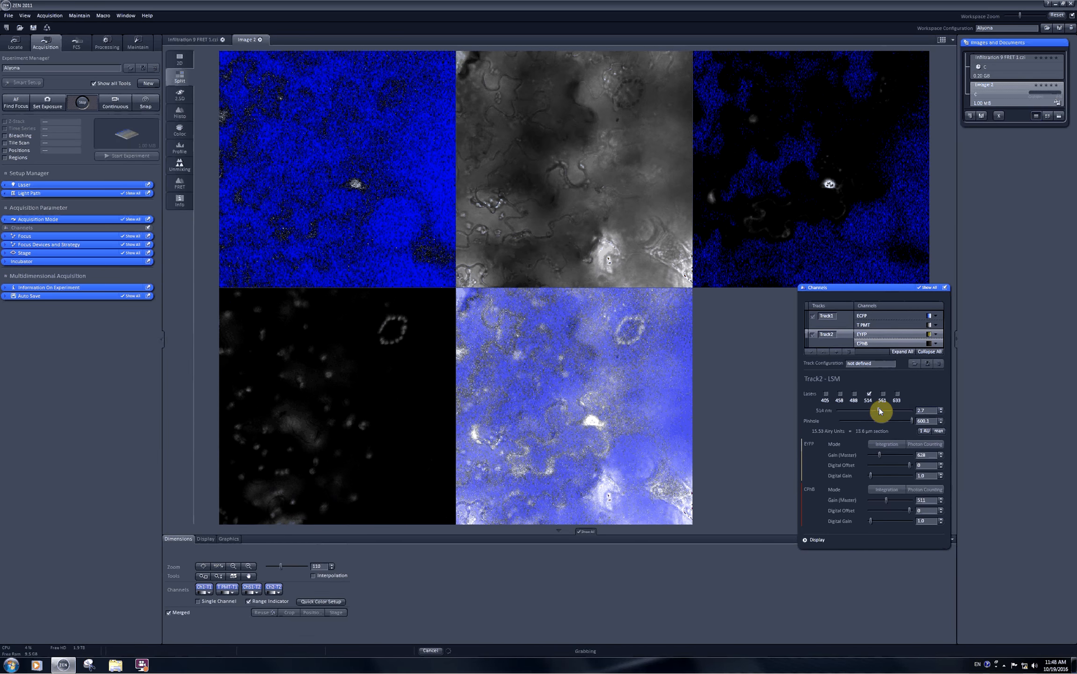
pyautogui.moveTo(877, 411); pyautogui.dragTo(873, 410)
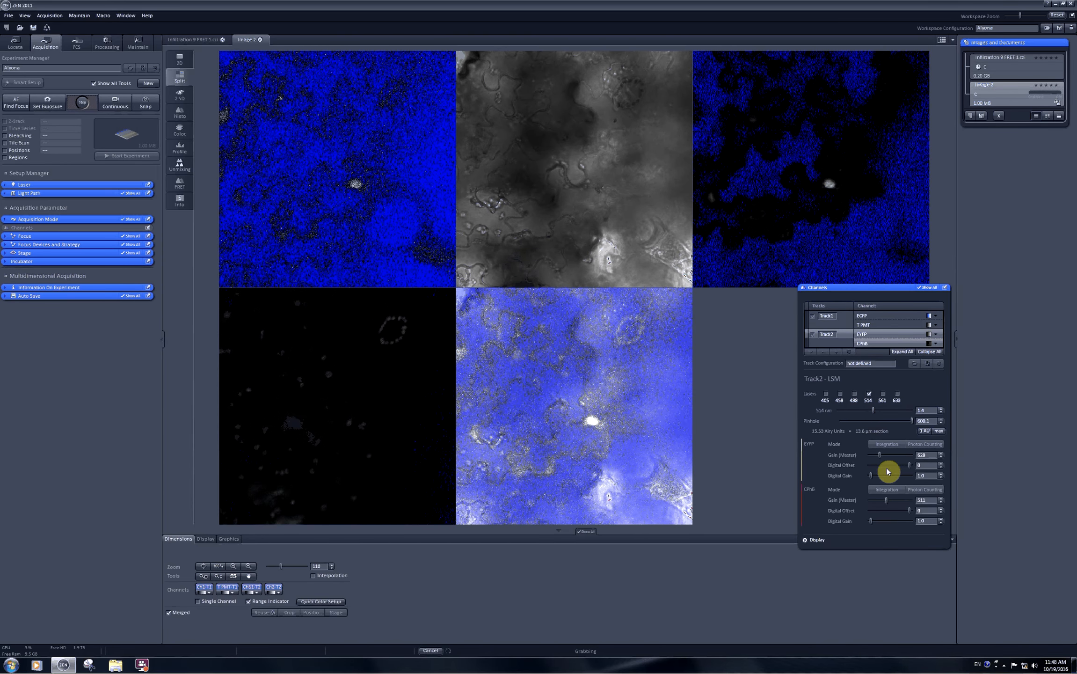
pyautogui.moveTo(889, 500); pyautogui.dragTo(890, 500)
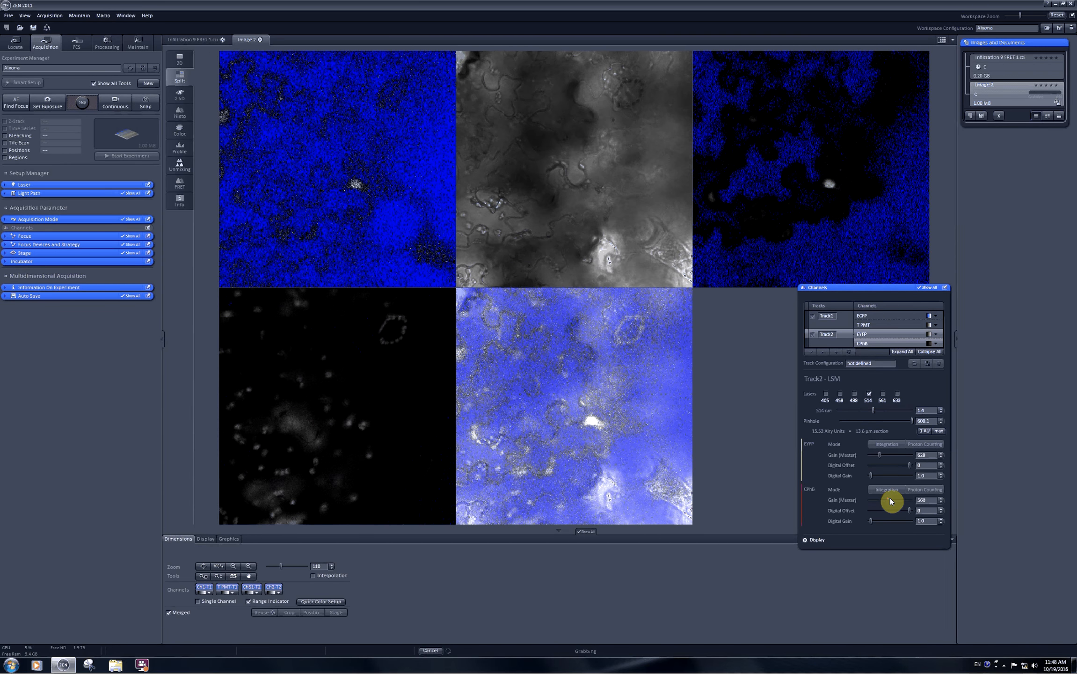
# - Lower the ECFP master gain in Track1 to 960 and stop the live scan
pyautogui.click(877, 316)
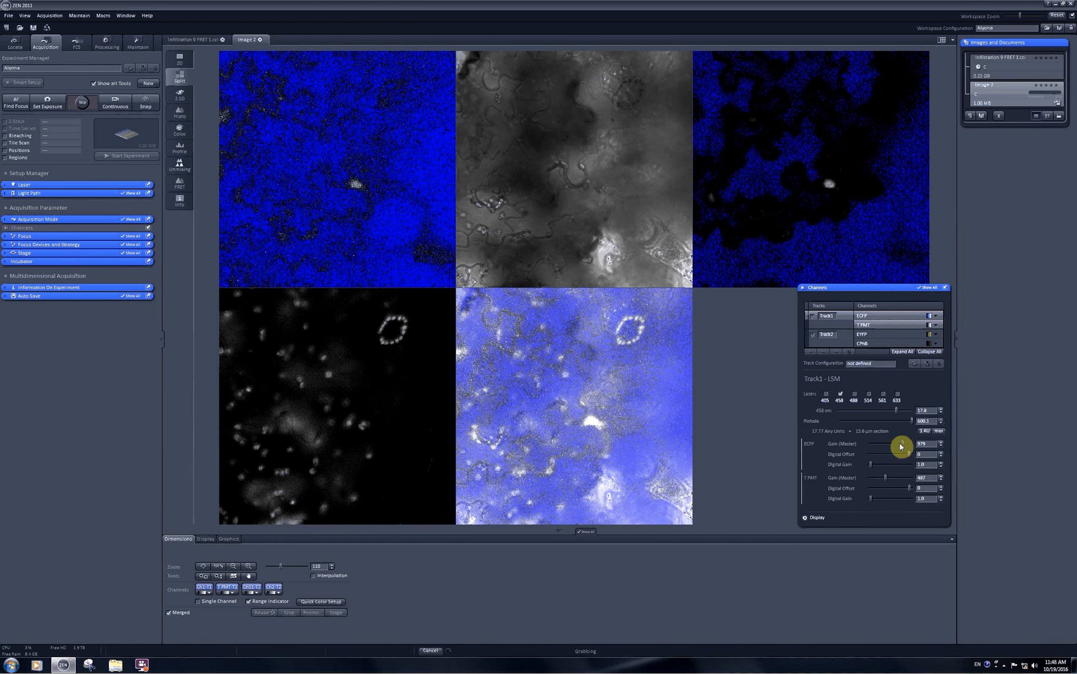
pyautogui.click(942, 446)
pyautogui.click(941, 446)
pyautogui.click(942, 445)
pyautogui.click(942, 446)
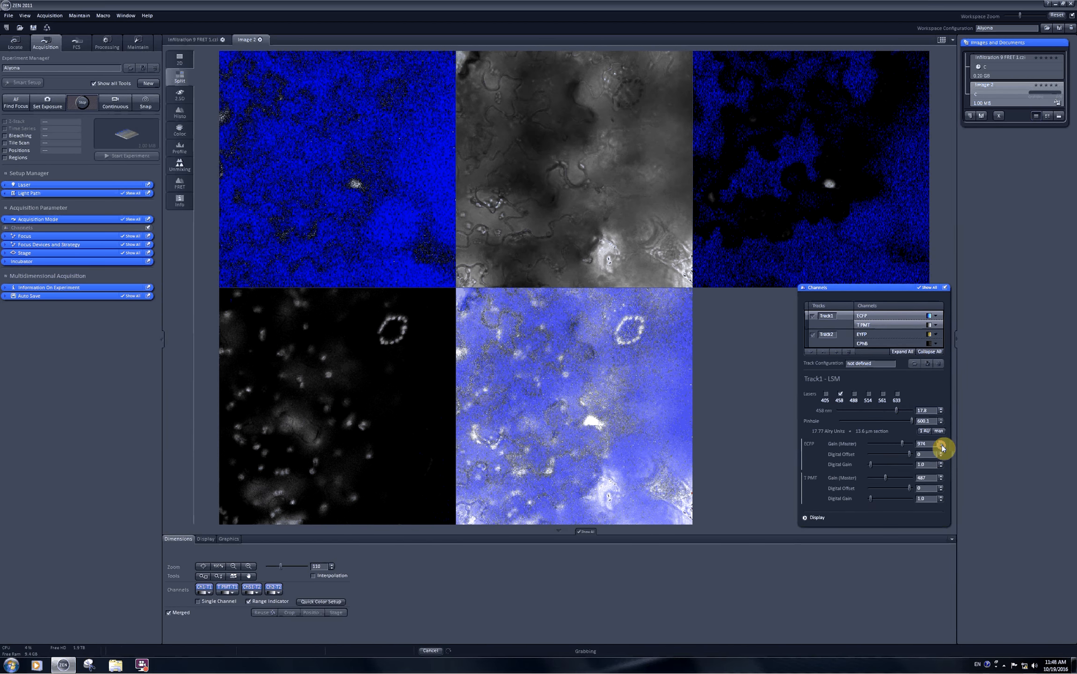
pyautogui.click(941, 446)
pyautogui.click(942, 445)
pyautogui.click(941, 445)
pyautogui.click(941, 445)
pyautogui.click(941, 446)
pyautogui.click(941, 445)
pyautogui.click(942, 446)
pyautogui.click(942, 446)
pyautogui.click(941, 446)
pyautogui.click(942, 446)
pyautogui.click(941, 445)
pyautogui.moveTo(887, 478); pyautogui.dragTo(885, 477)
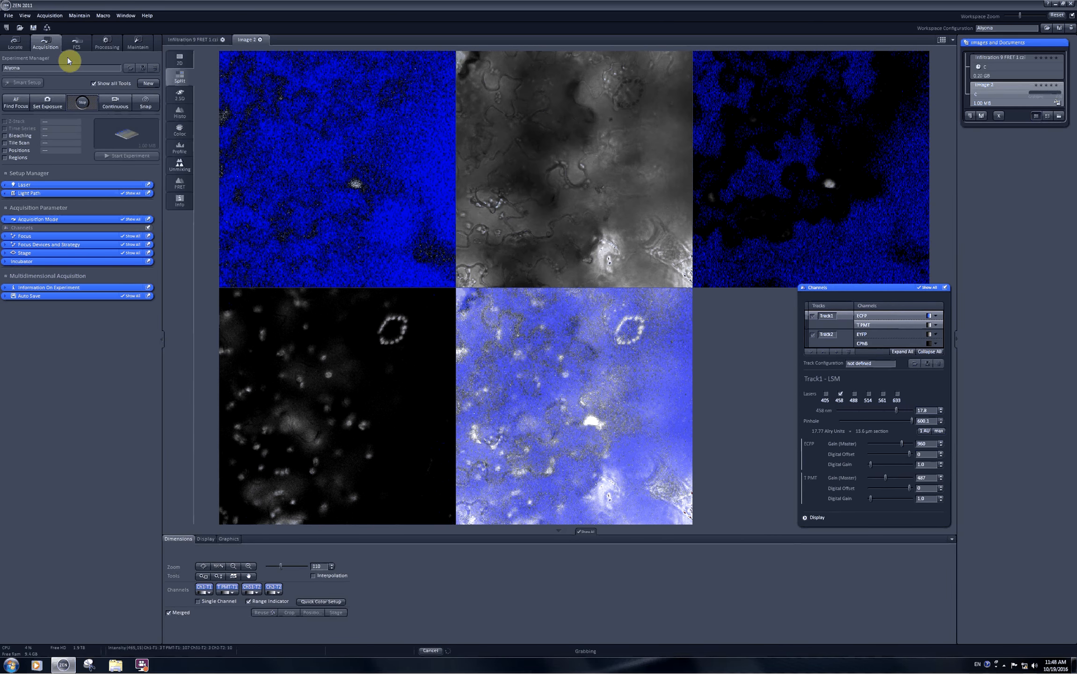
pyautogui.click(83, 108)
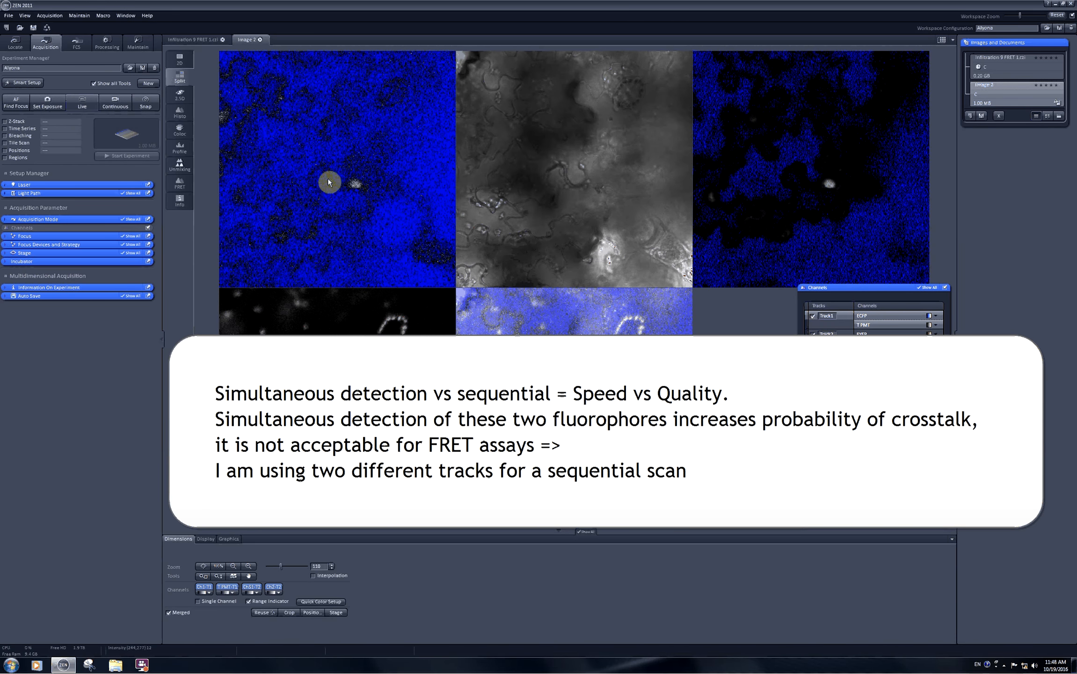
# - Examine the light path and the visible-light laser lines used by Track1 and Track2
pyautogui.click(19, 193)
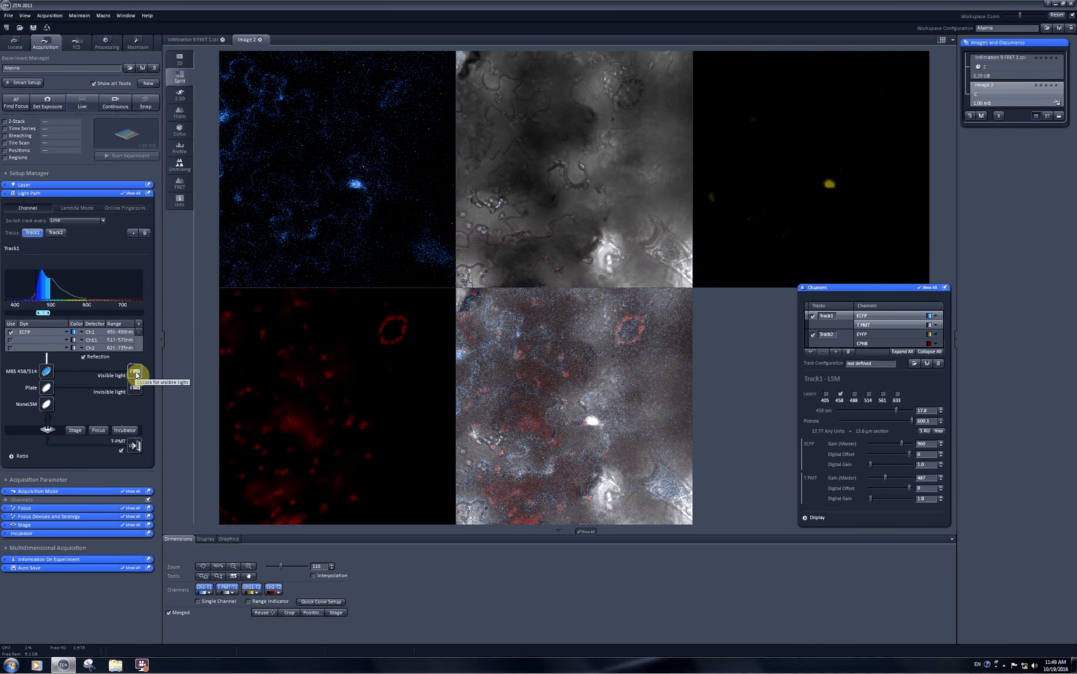
pyautogui.click(136, 373)
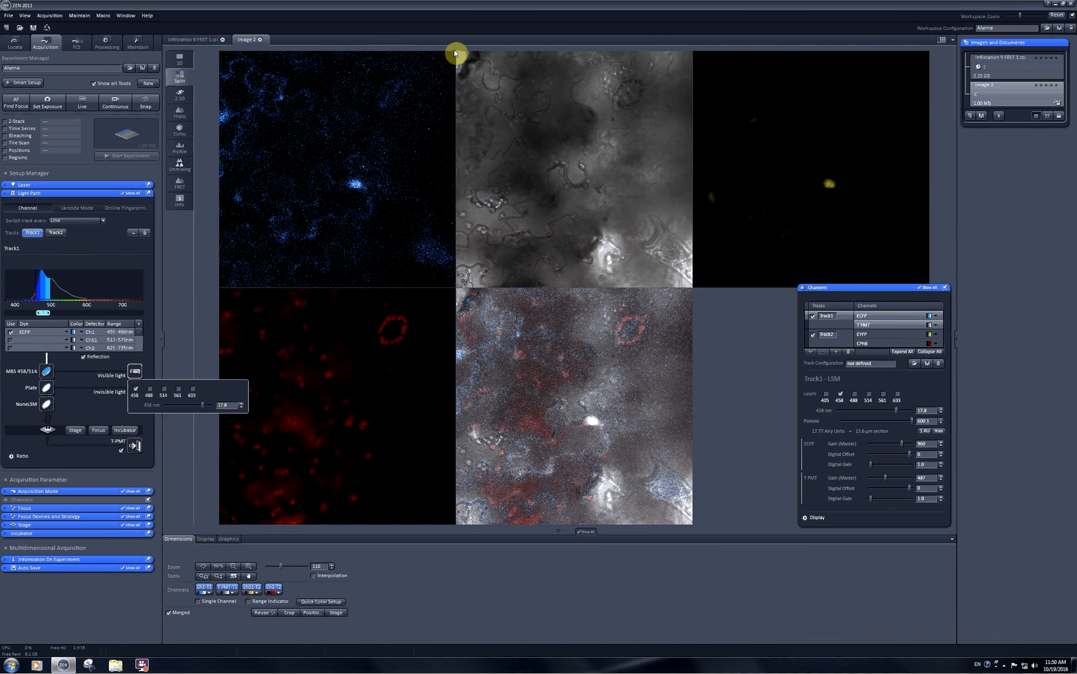
pyautogui.click(56, 235)
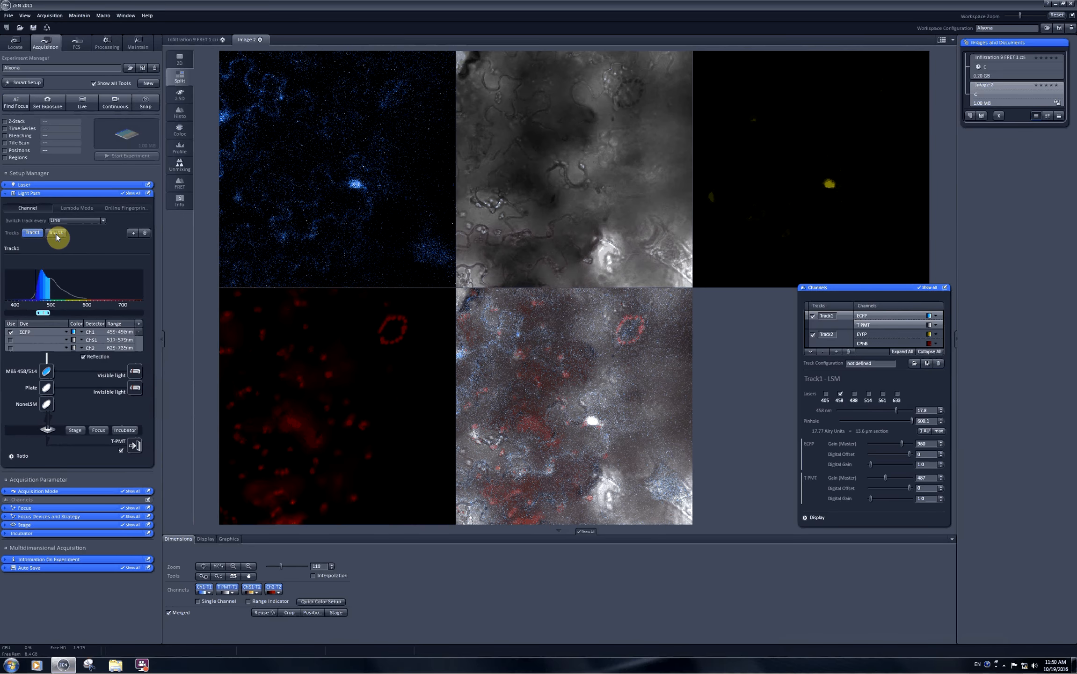
pyautogui.click(56, 234)
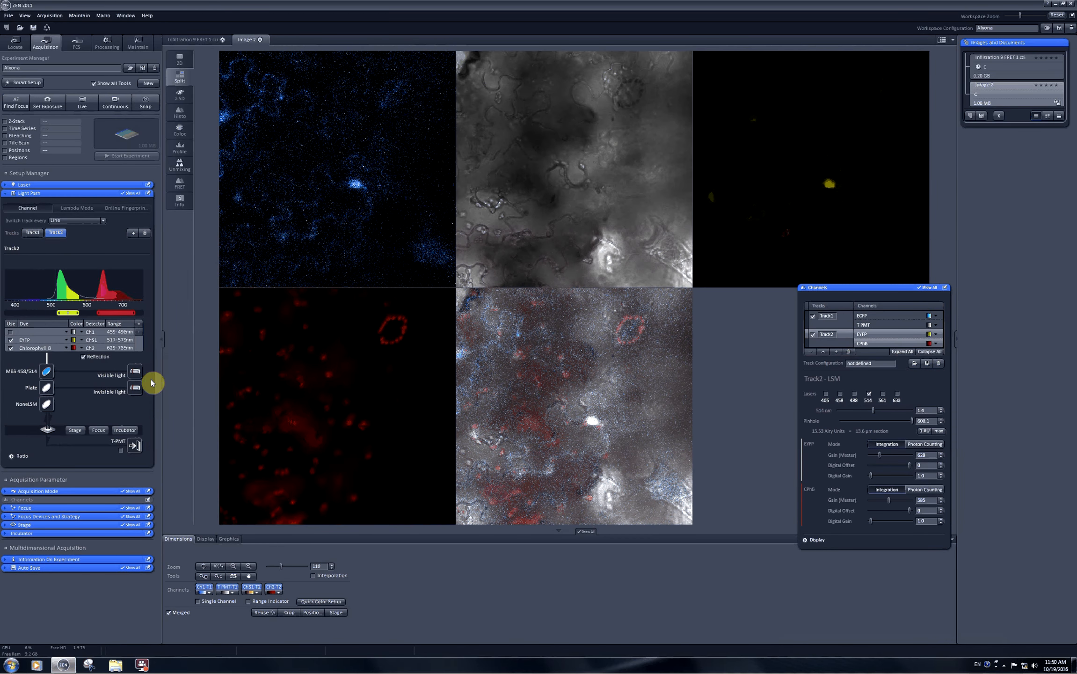
pyautogui.click(136, 372)
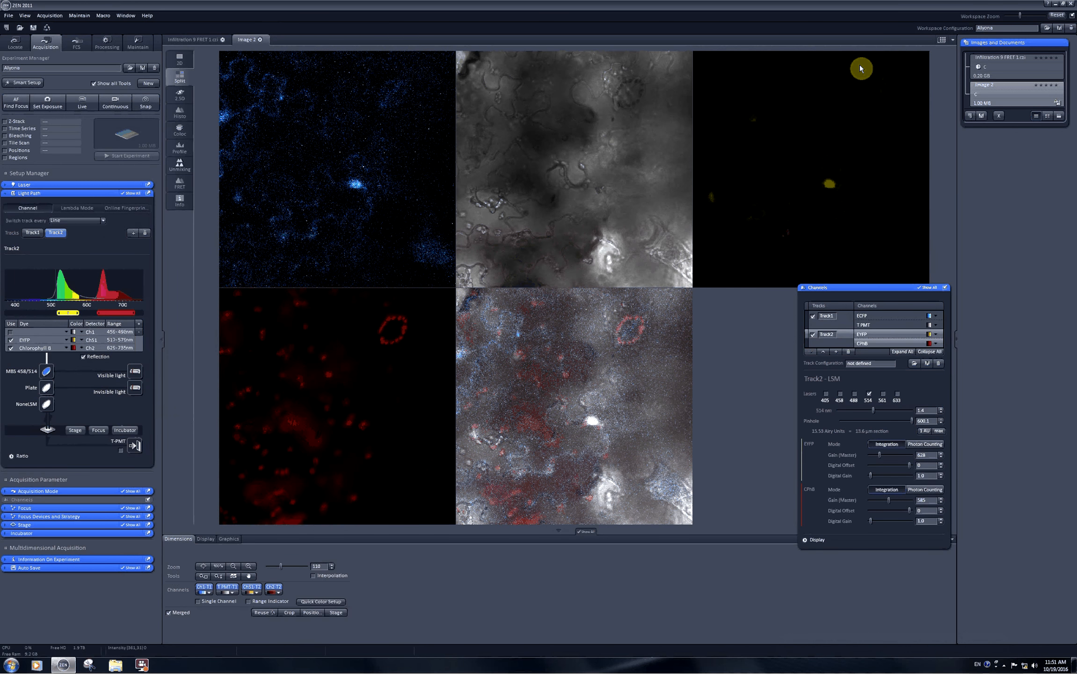
# - Turn off the 458 nm laser line in Track1 and start a live scan to check for YFP crosstalk into the CFP channel
pyautogui.click(34, 234)
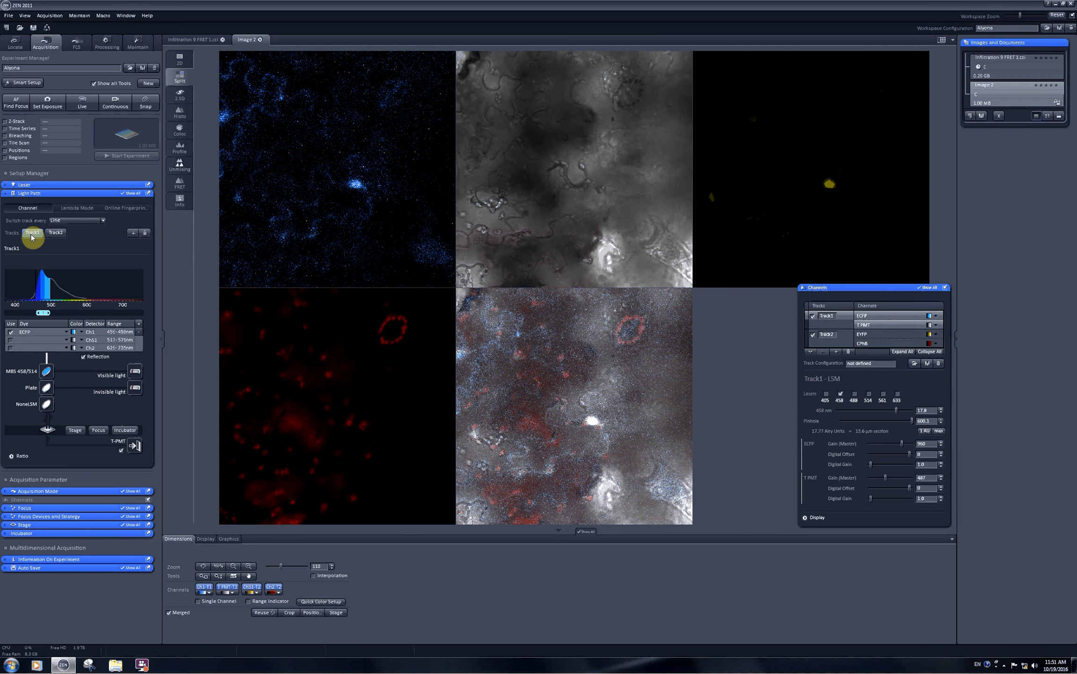
pyautogui.click(137, 373)
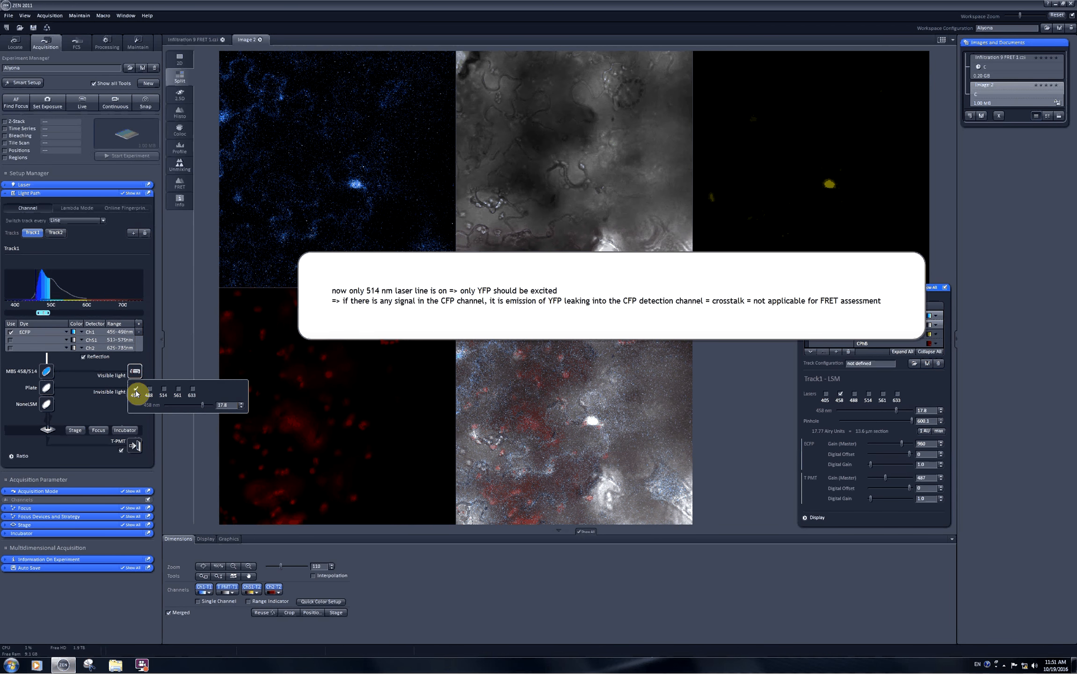
pyautogui.click(136, 389)
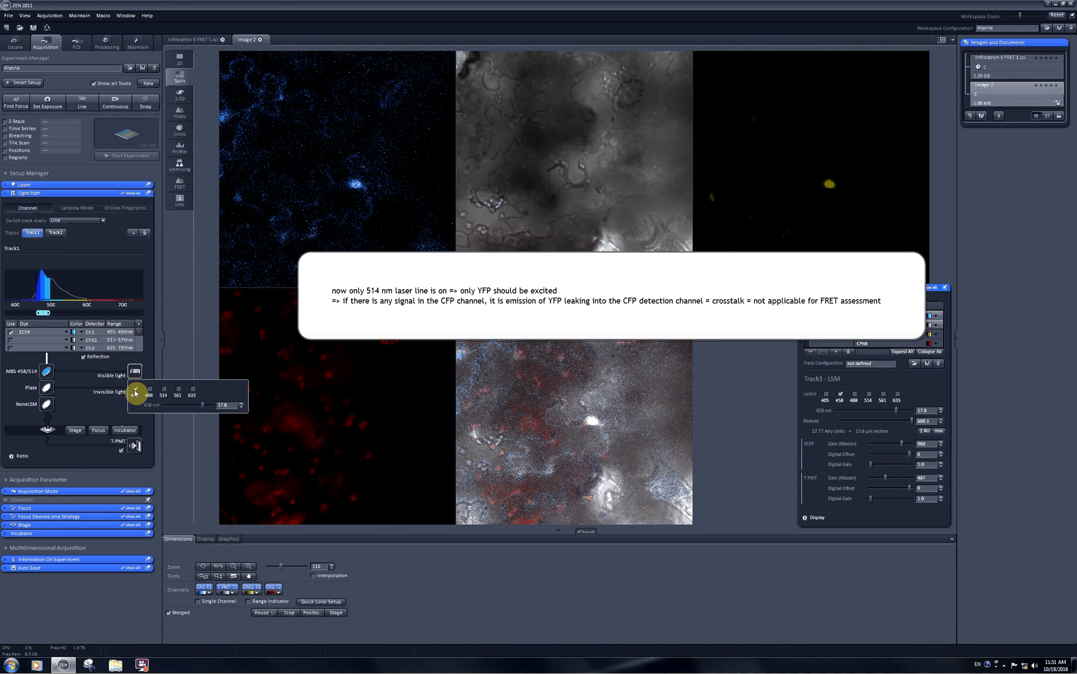
pyautogui.click(81, 105)
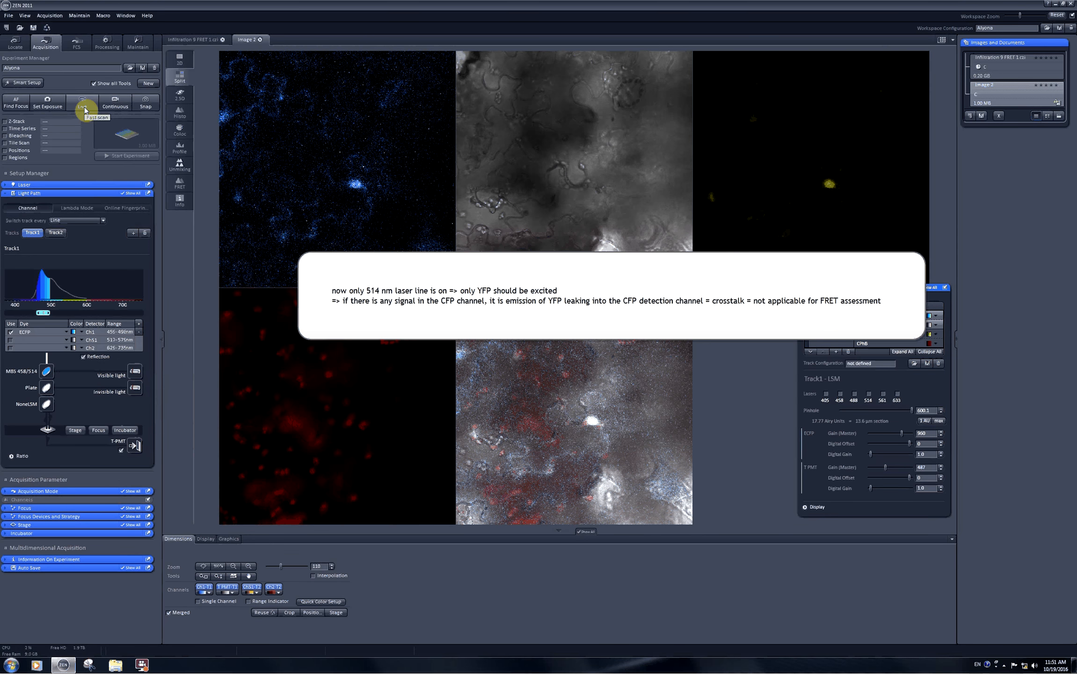
pyautogui.click(82, 108)
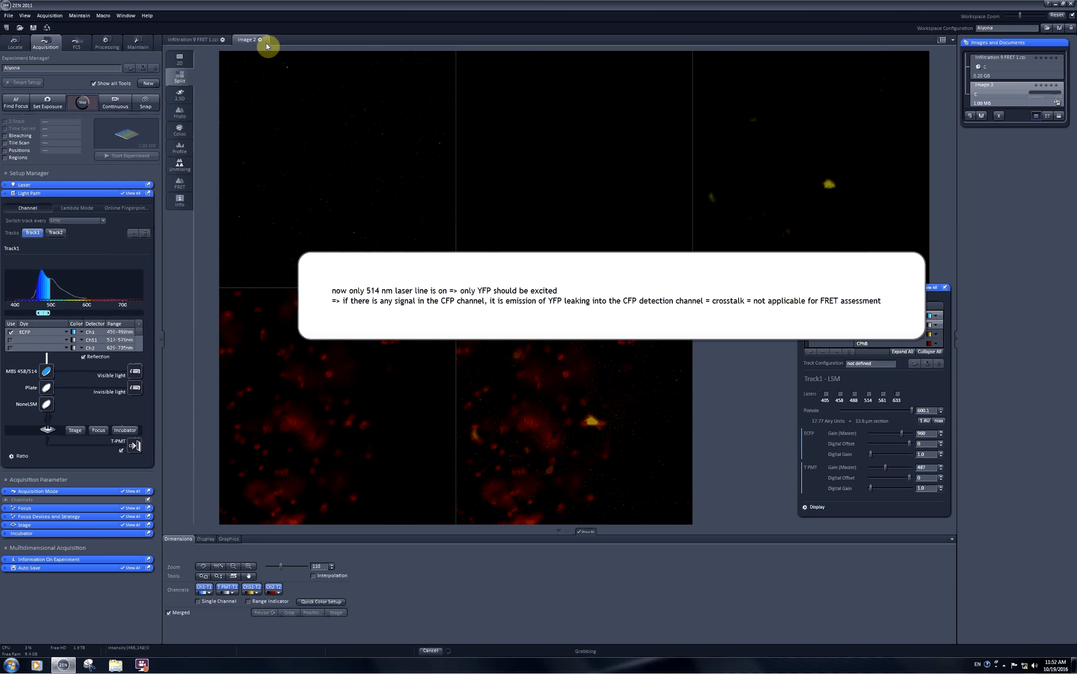
# - Stop the live scan and turn the 458 nm laser line back on in Track1
pyautogui.click(83, 102)
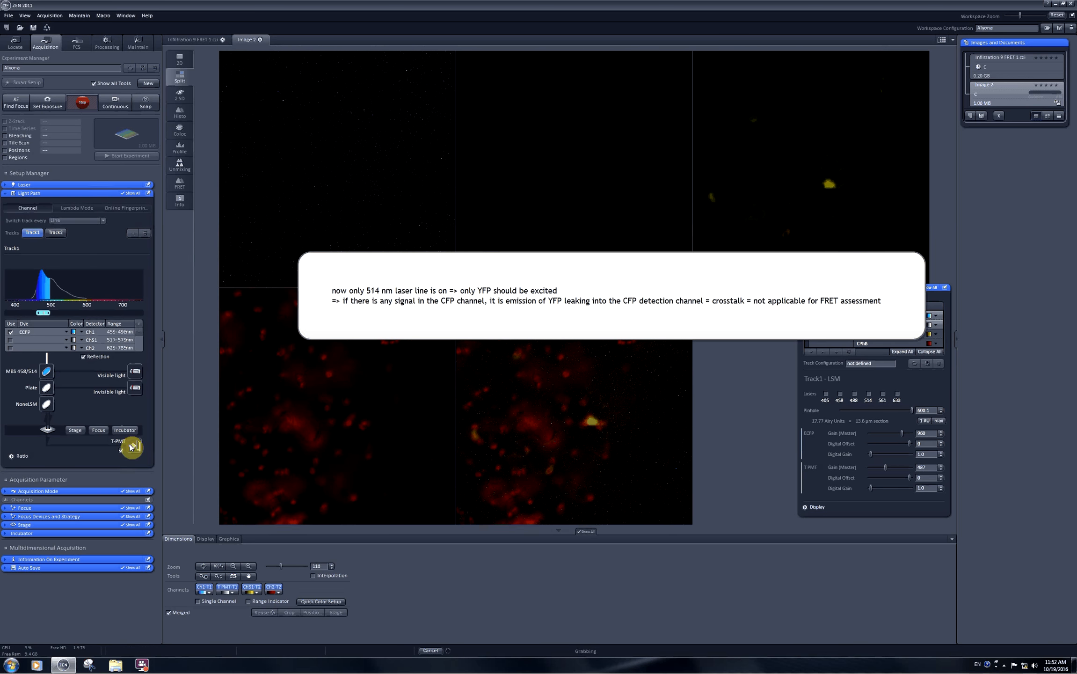
pyautogui.click(135, 388)
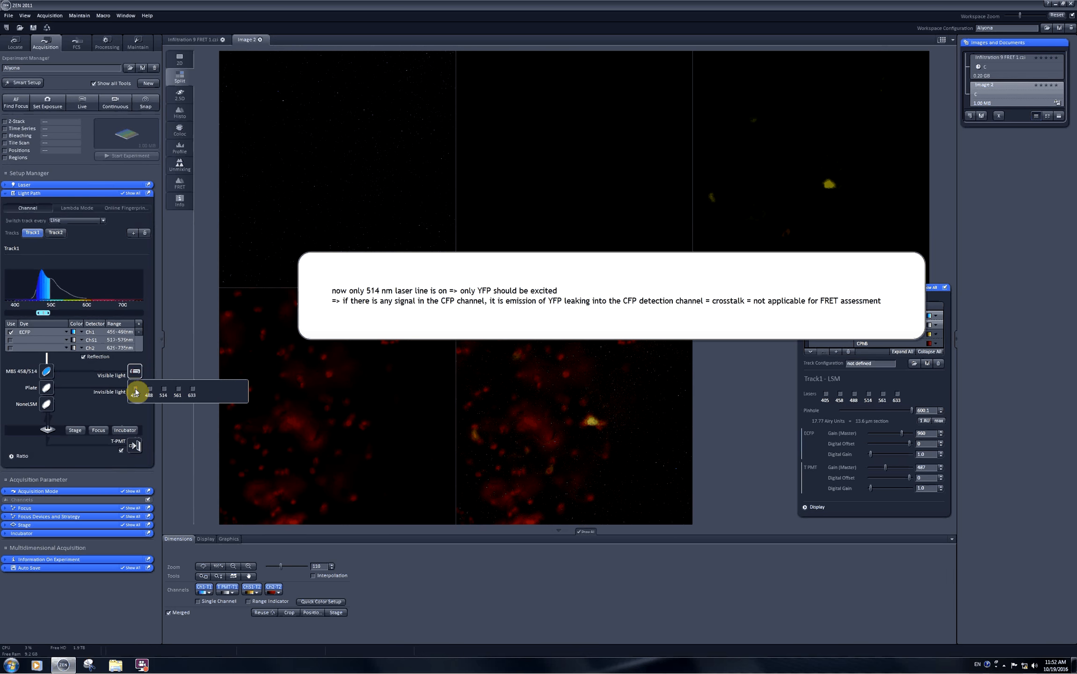
pyautogui.click(136, 389)
# - Turn off the 514 nm laser line in Track2 and run a live scan to check for CFP crosstalk into the YFP channel
pyautogui.click(56, 233)
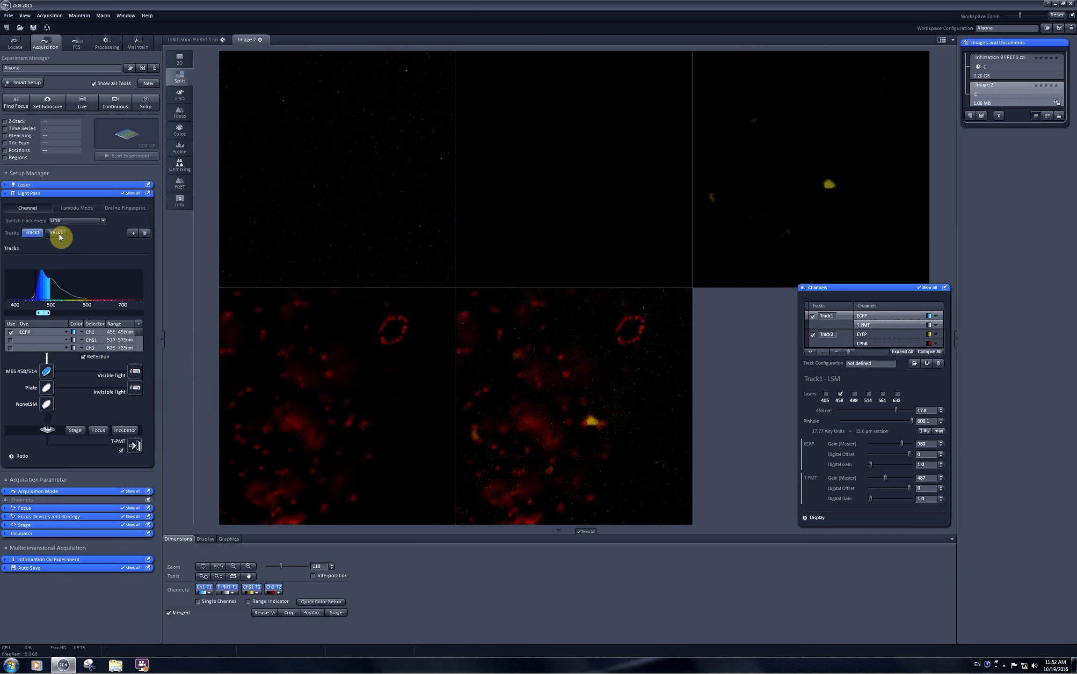
pyautogui.click(59, 238)
pyautogui.click(135, 371)
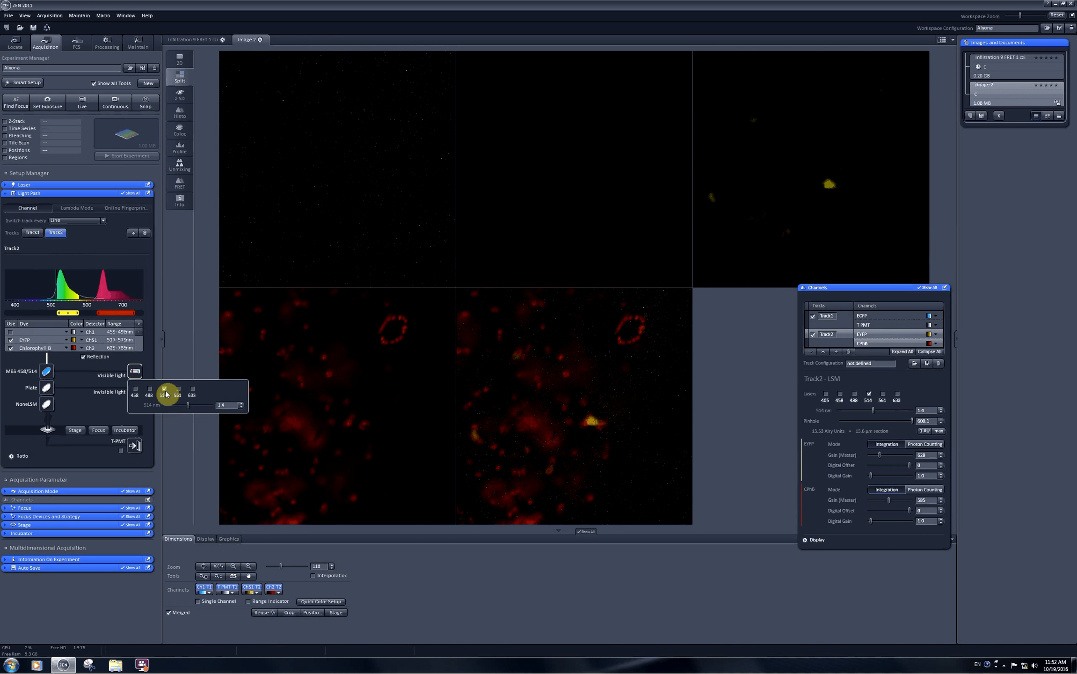
pyautogui.click(165, 389)
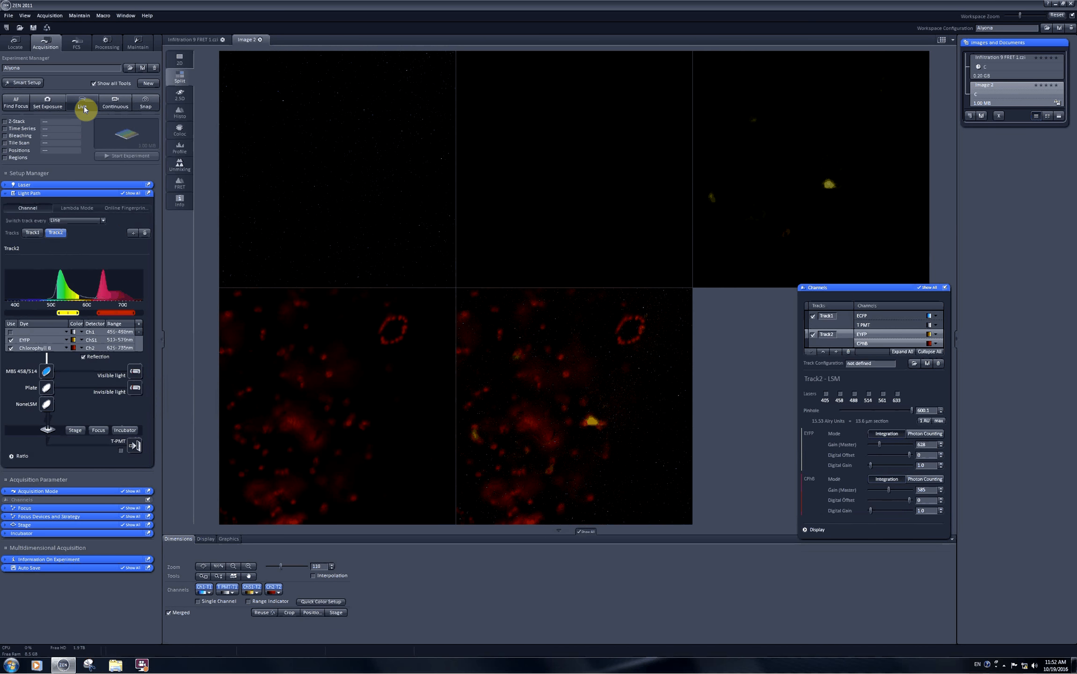
pyautogui.click(85, 106)
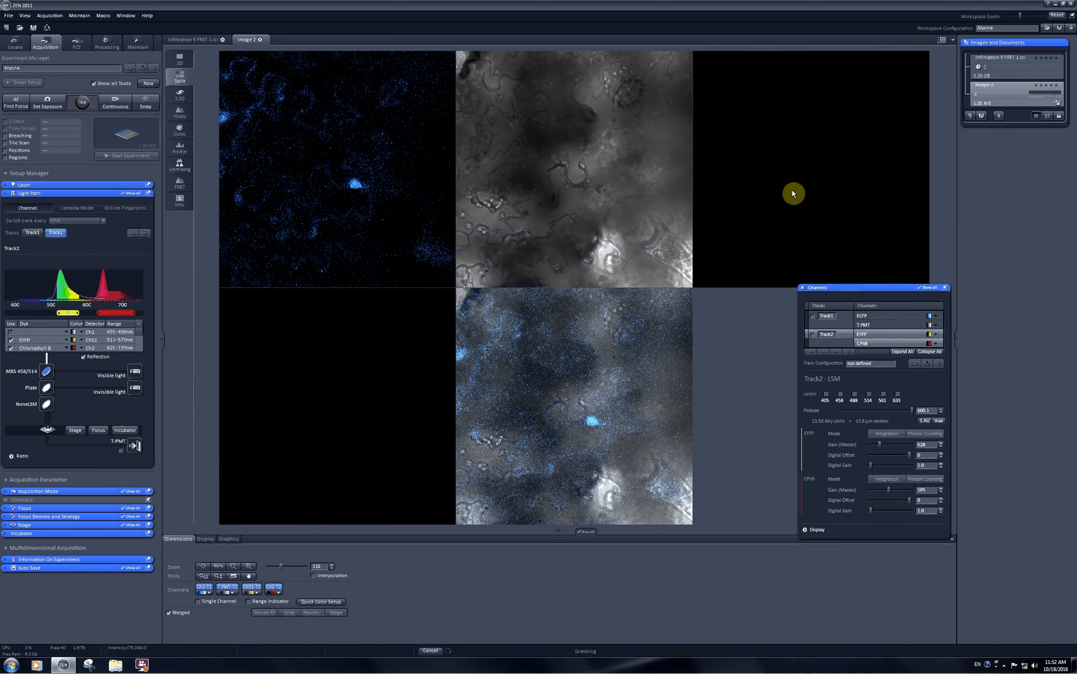
pyautogui.click(81, 103)
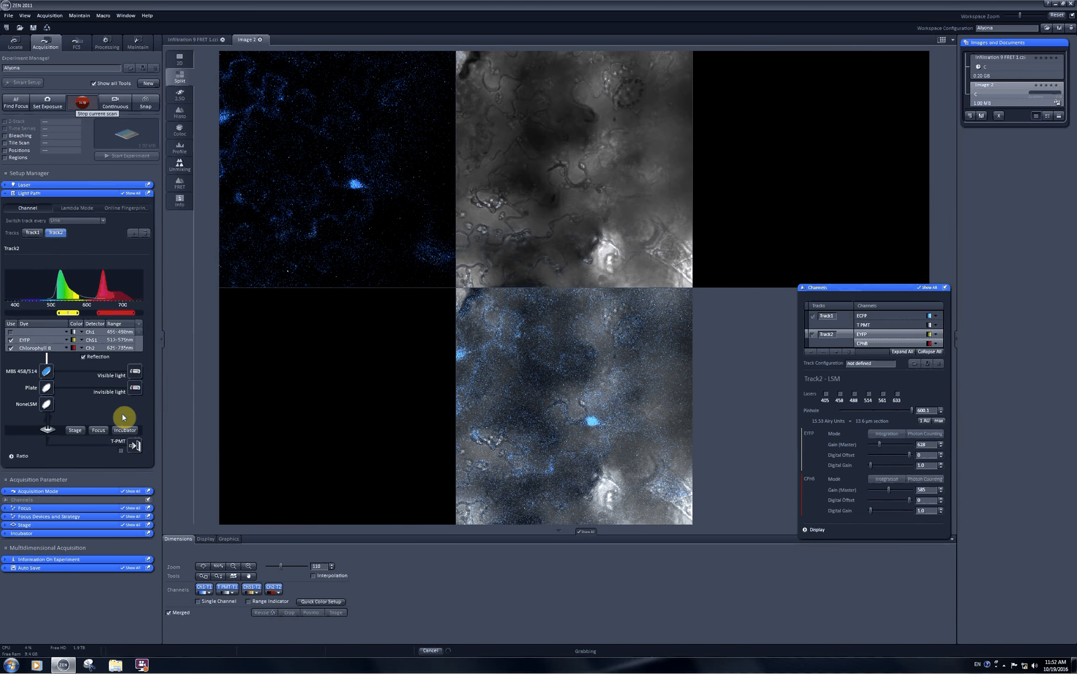
# - Turn the 514 nm laser line back on in Track2, review the Track2 channel settings and collapse the light path settings
pyautogui.click(135, 372)
pyautogui.click(163, 389)
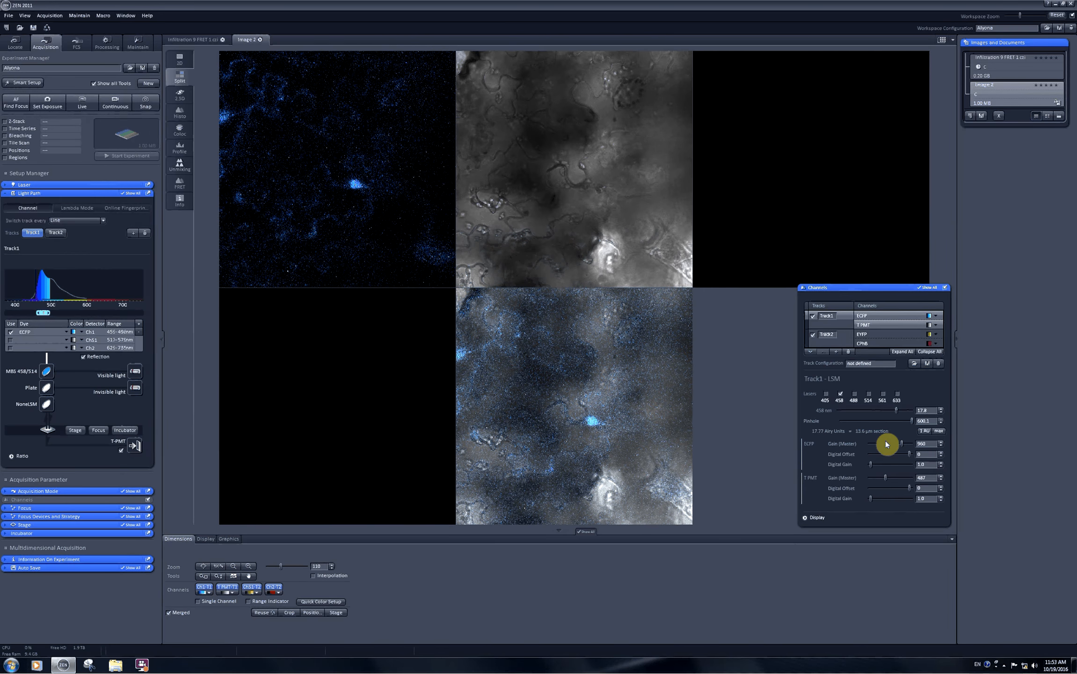
pyautogui.click(887, 344)
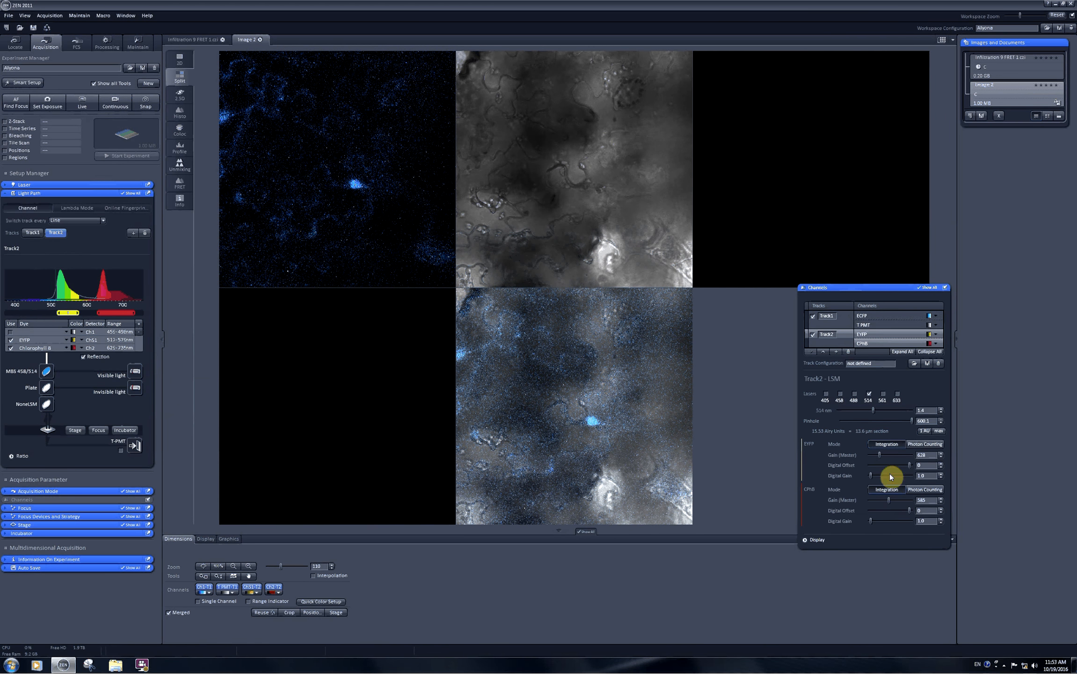
pyautogui.click(4, 194)
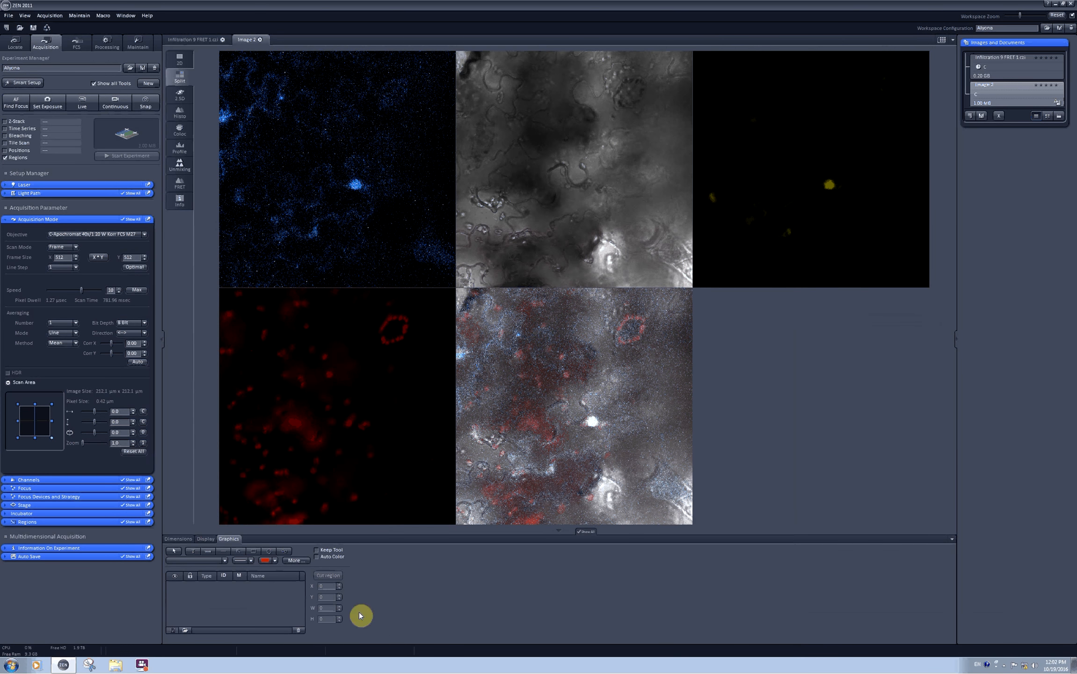
# - Crop the scan area around the bright YFP spot at a zoom of about 1.7 and check it with a brief live scan
pyautogui.click(172, 539)
pyautogui.click(289, 613)
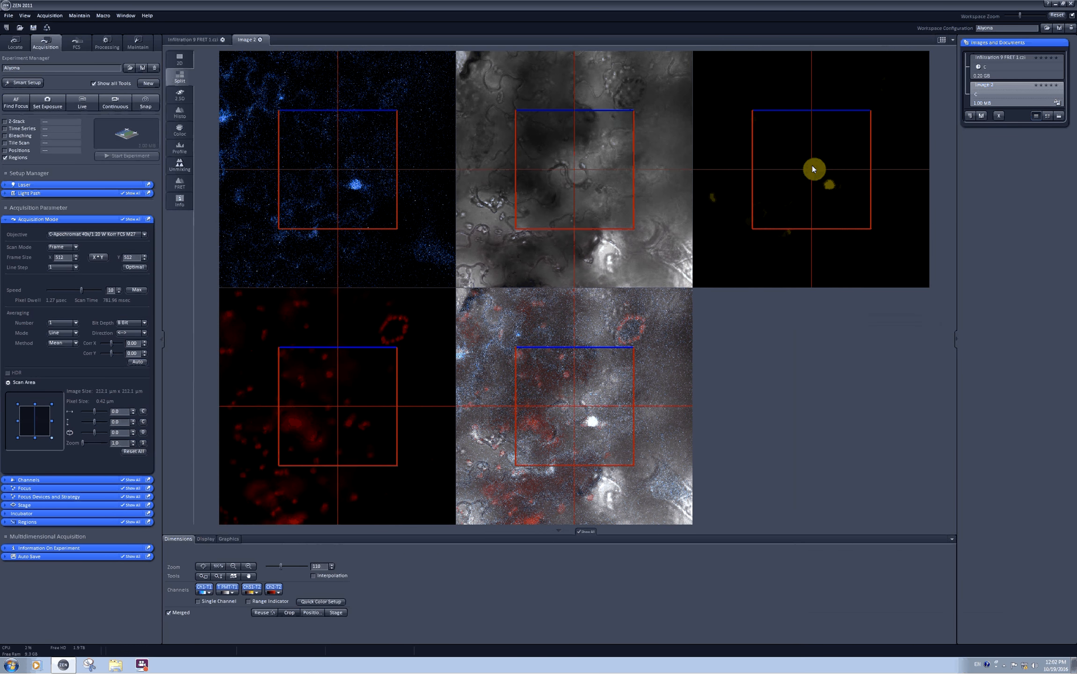
pyautogui.moveTo(813, 170); pyautogui.dragTo(810, 191)
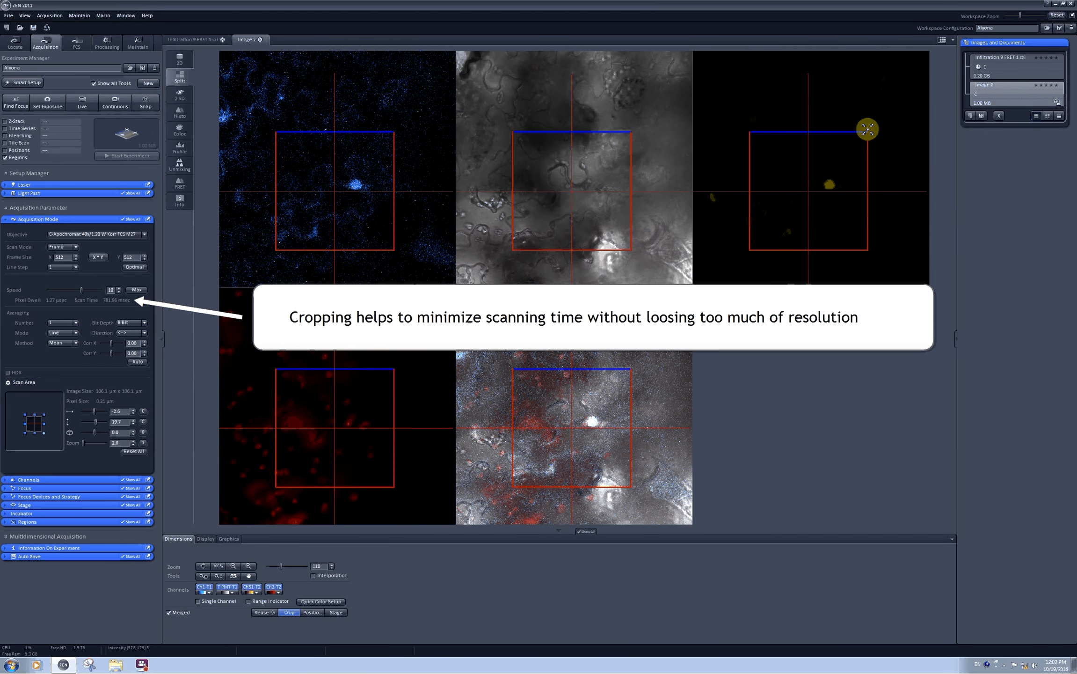
pyautogui.moveTo(868, 130); pyautogui.dragTo(877, 123)
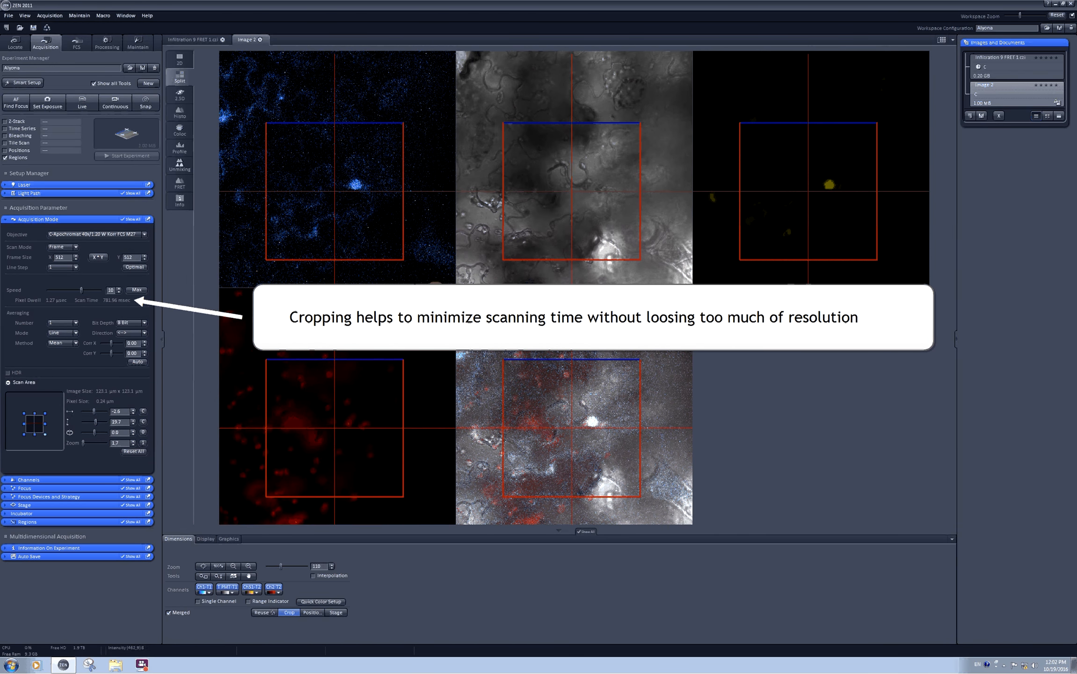
pyautogui.click(83, 105)
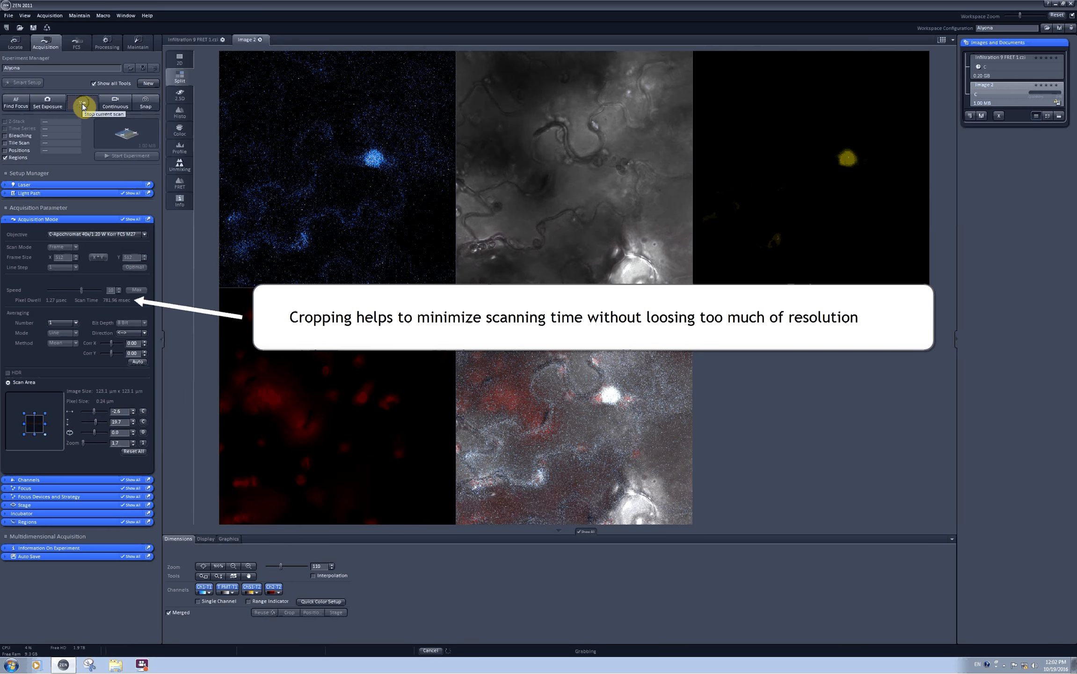
pyautogui.click(82, 106)
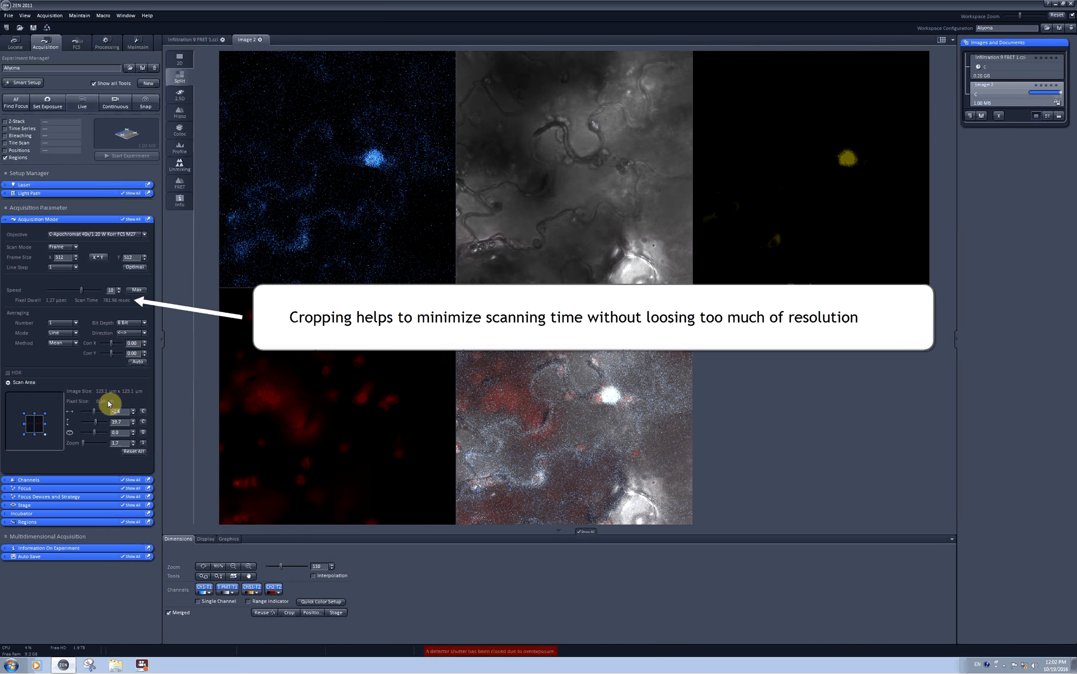
# - Collapse the acquisition mode settings and enable time series, bleaching and regions for the experiment
pyautogui.click(6, 219)
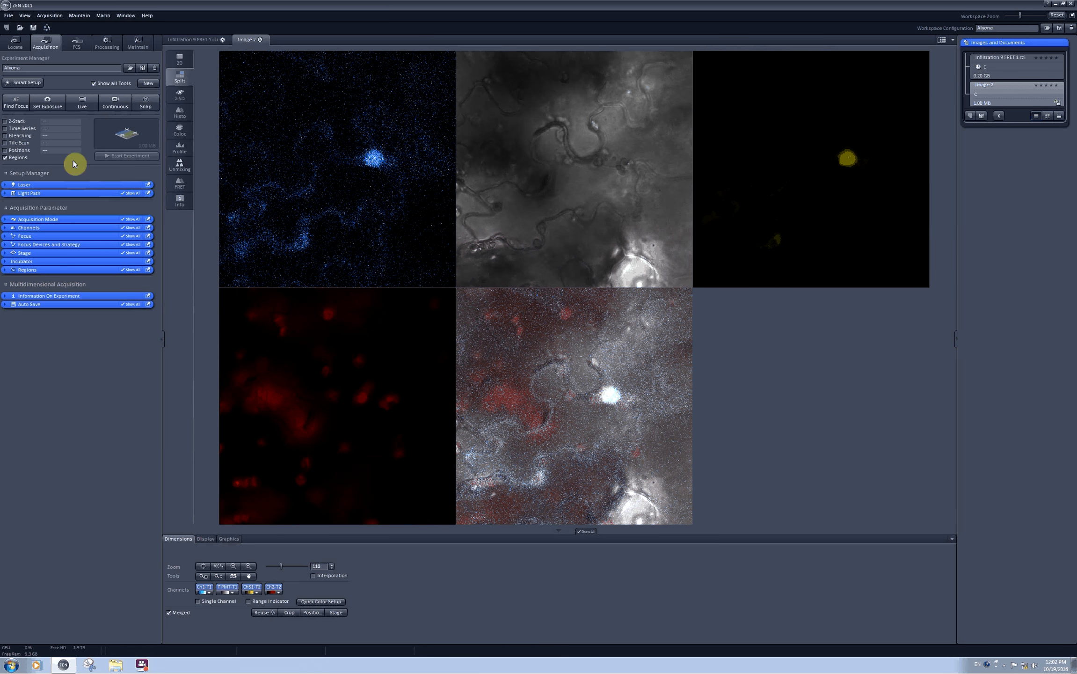
pyautogui.click(5, 159)
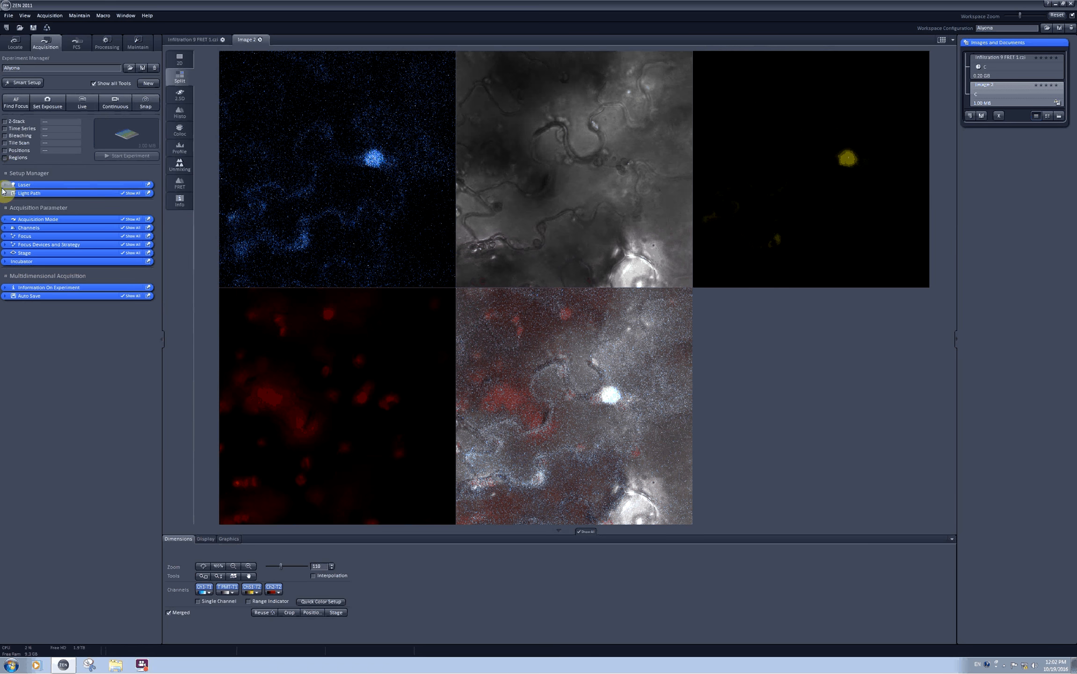
pyautogui.click(5, 135)
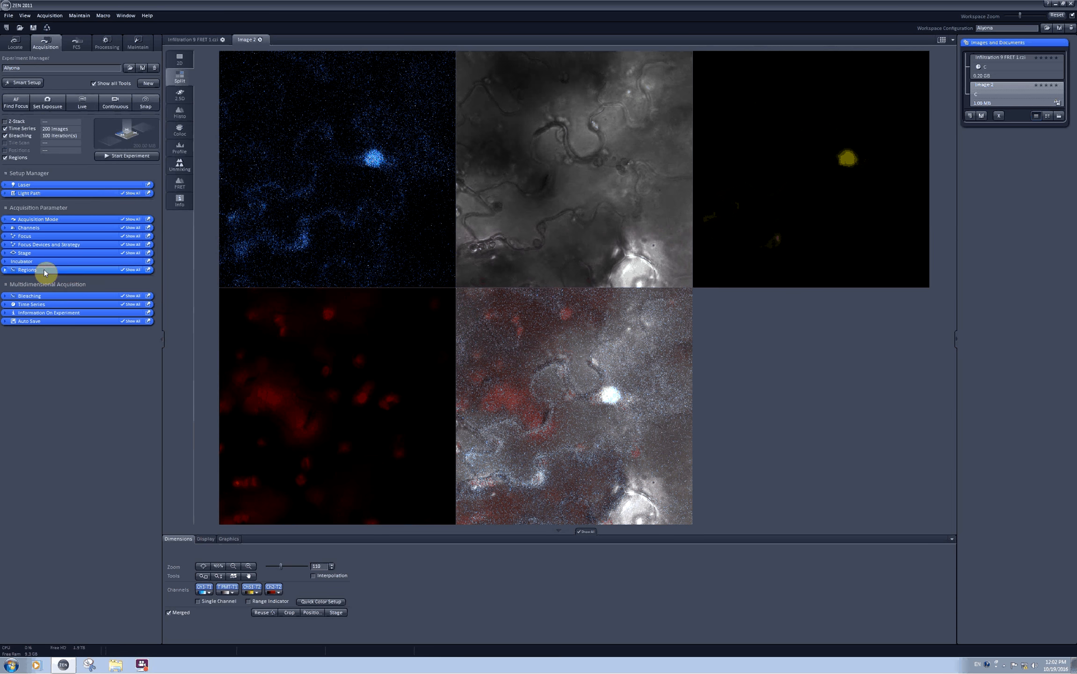
# - Undock the Bleaching, Regions and Time Series settings and arrange them side by side over the lower part of the image
pyautogui.moveTo(41, 303); pyautogui.dragTo(251, 440)
pyautogui.moveTo(30, 271); pyautogui.dragTo(413, 445)
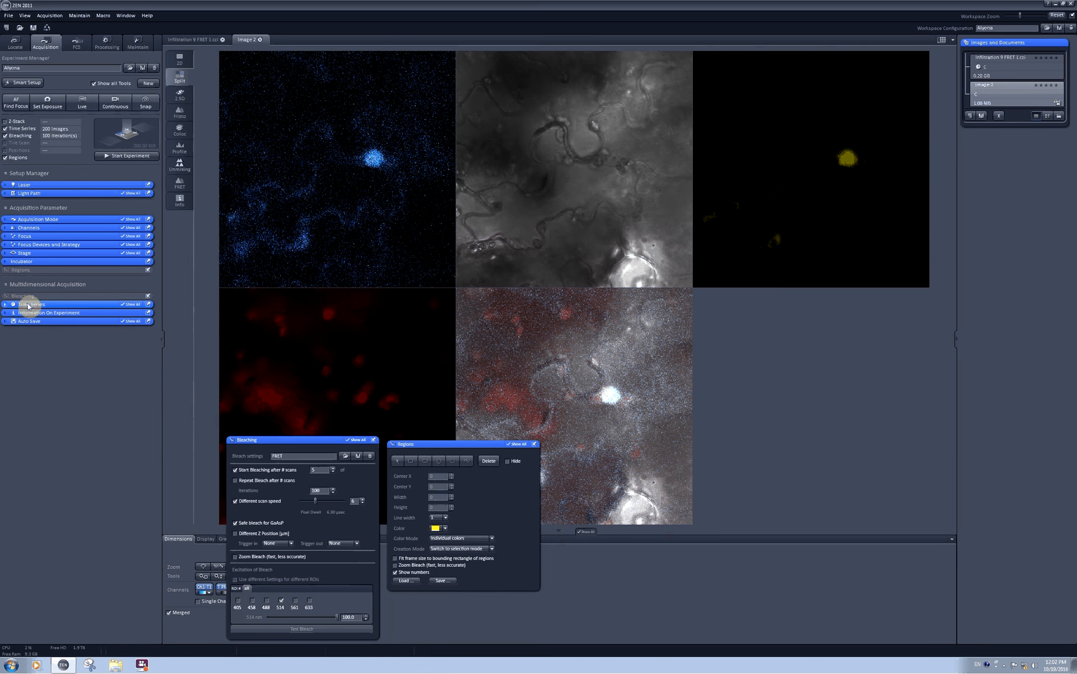
pyautogui.moveTo(29, 303); pyautogui.dragTo(570, 447)
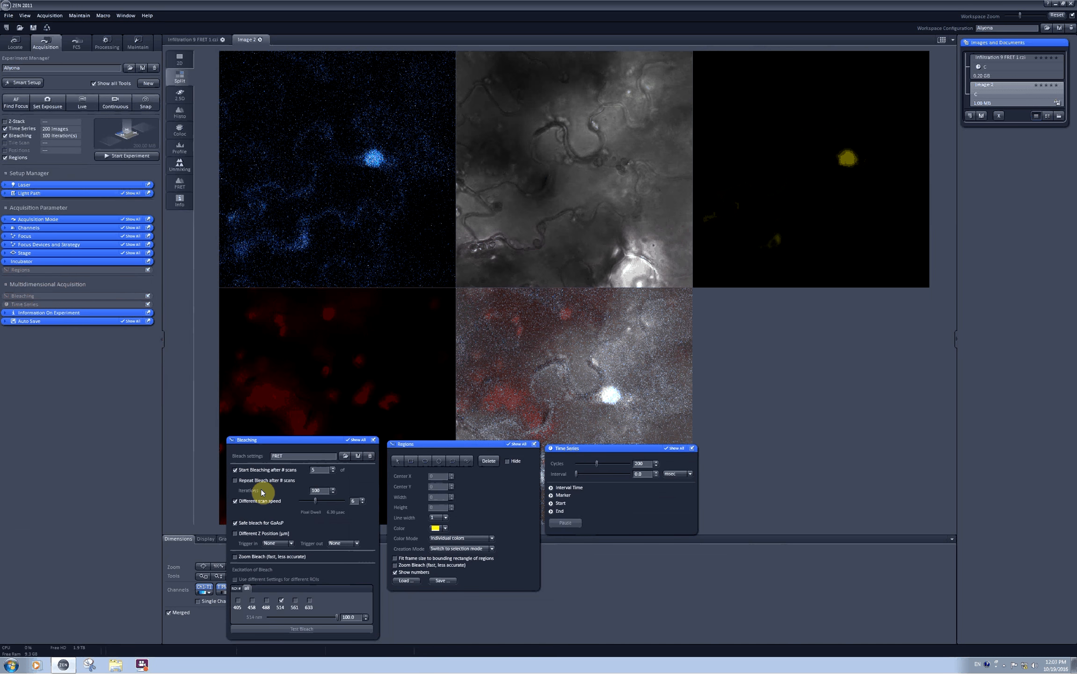
# - Check the bleaching iterations and switch the different scan speed option for bleaching off and back on
pyautogui.doubleClick(320, 490)
pyautogui.click(235, 501)
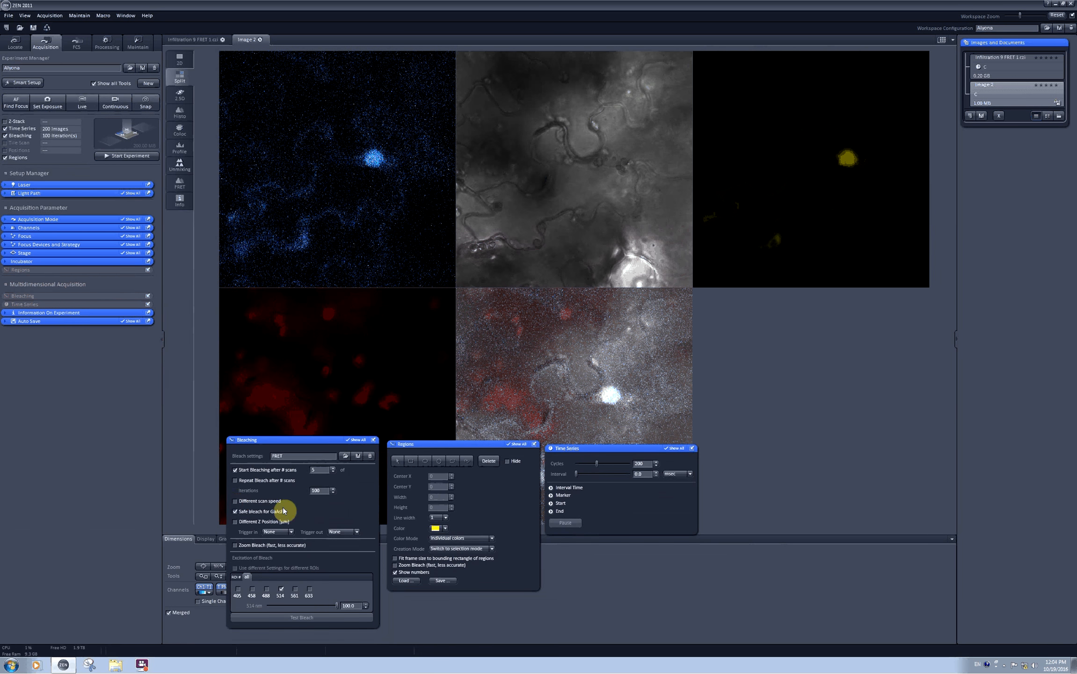
pyautogui.click(235, 500)
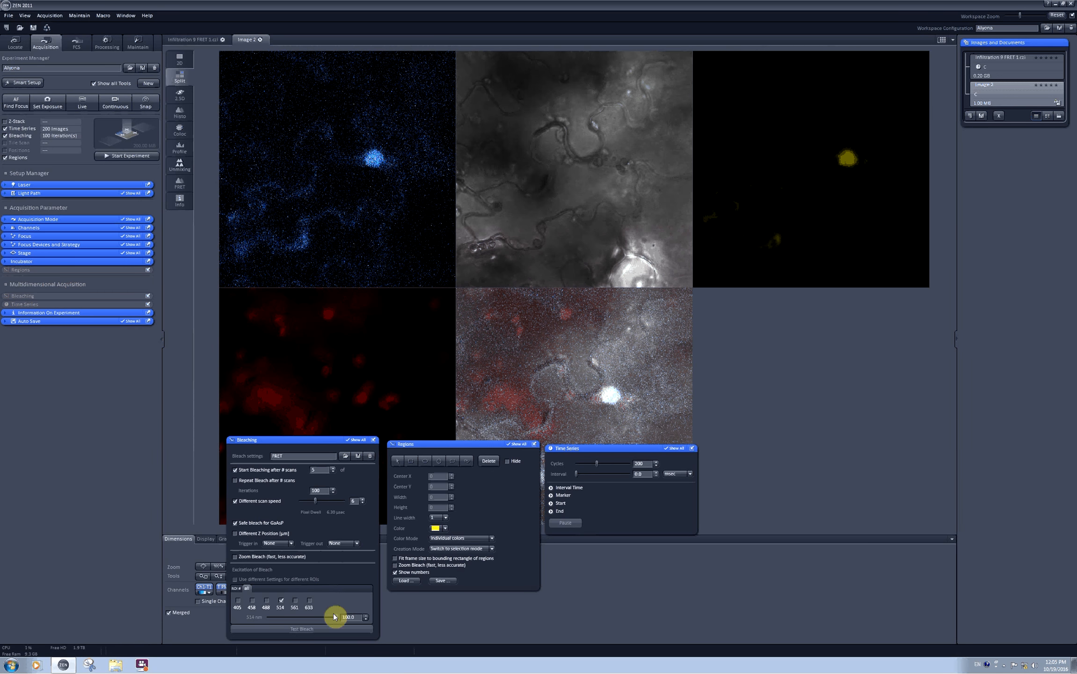
# - Draw a rectangular region about 64 wide and 51 high around the bright YFP spot, with bleach and analysis on and acquisition off
pyautogui.click(412, 462)
pyautogui.moveTo(832, 146); pyautogui.dragTo(863, 170)
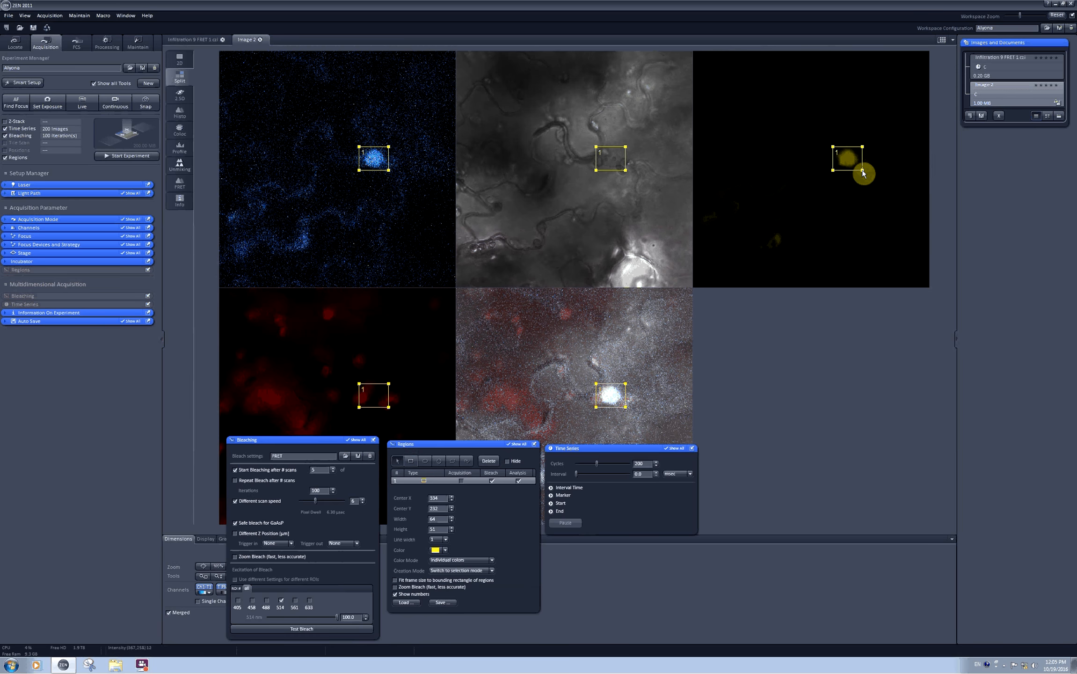
pyautogui.click(461, 479)
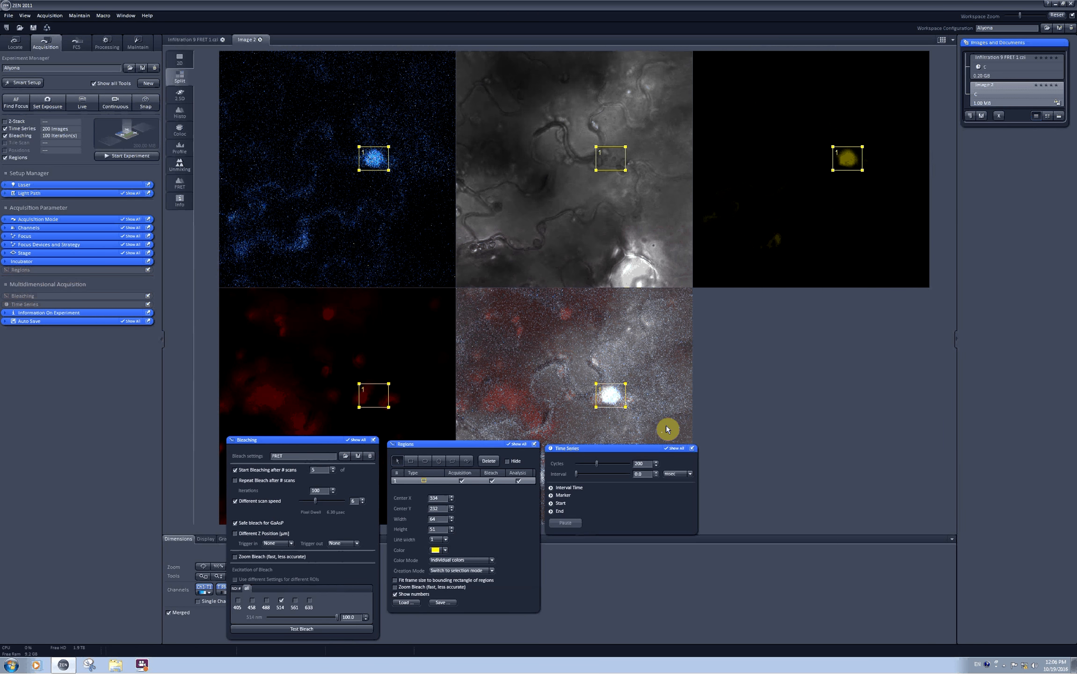
pyautogui.click(462, 480)
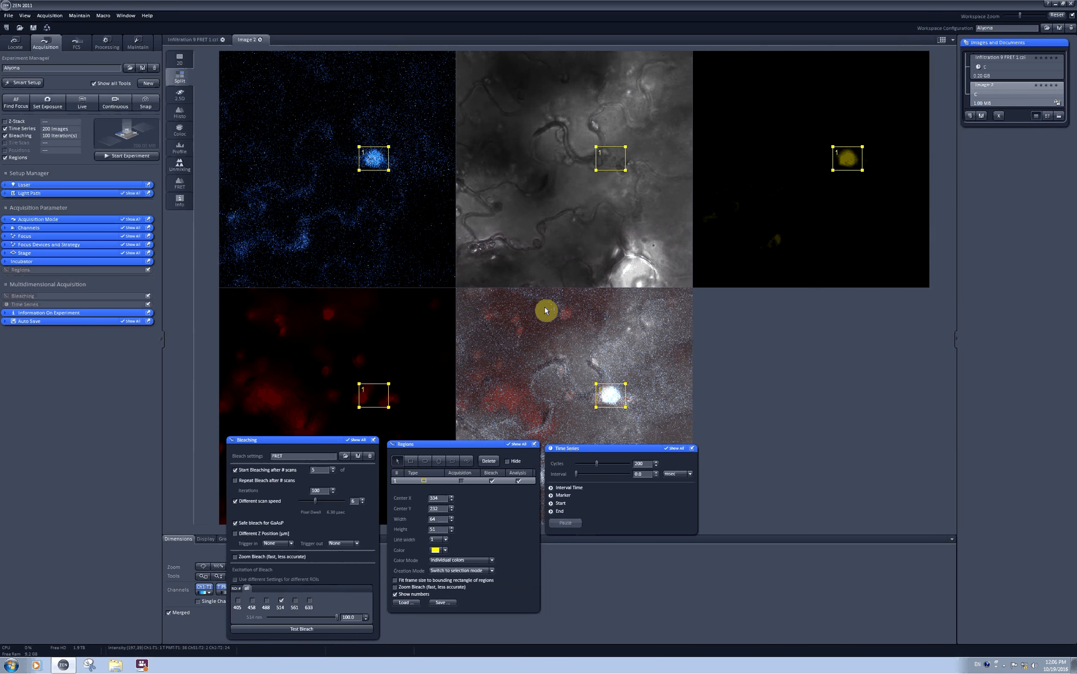
# - Try automatic color assignment for the region and return the color mode to individual colors
pyautogui.click(478, 560)
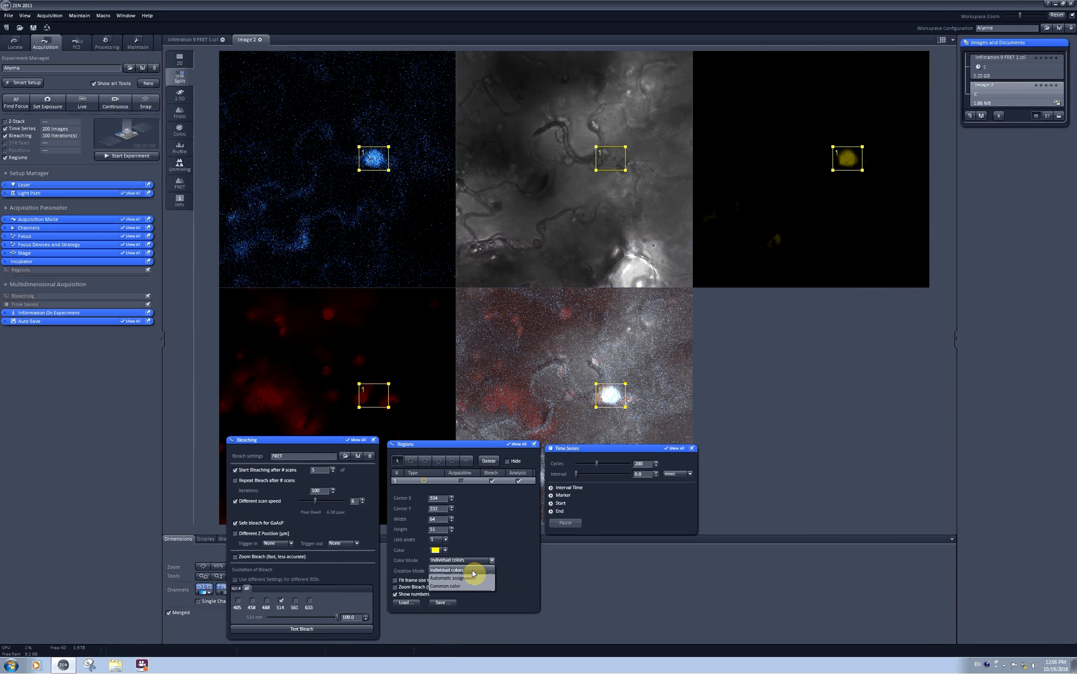
pyautogui.click(474, 580)
pyautogui.click(474, 561)
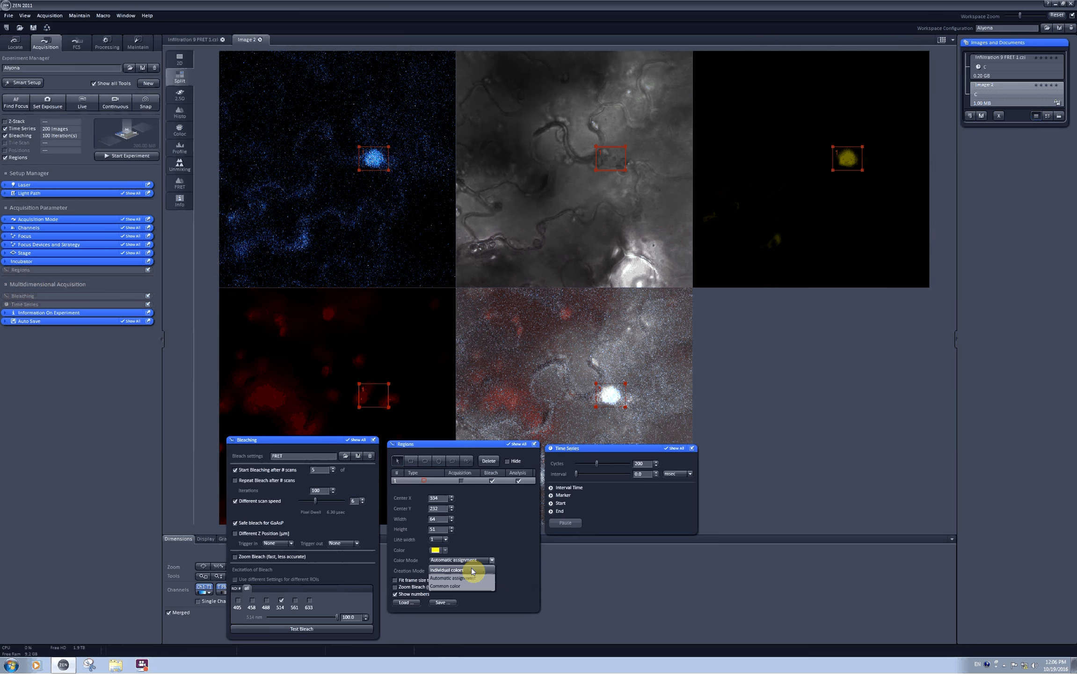
pyautogui.click(472, 571)
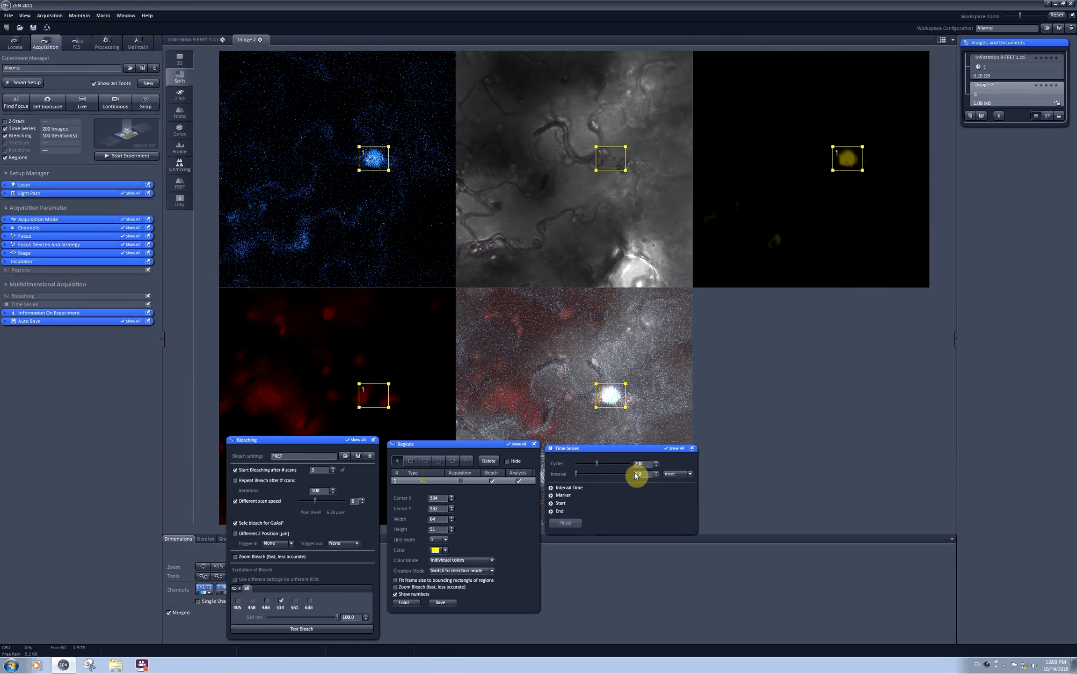
# - Dock the floating Time Series, Regions and Bleaching settings again
pyautogui.click(693, 448)
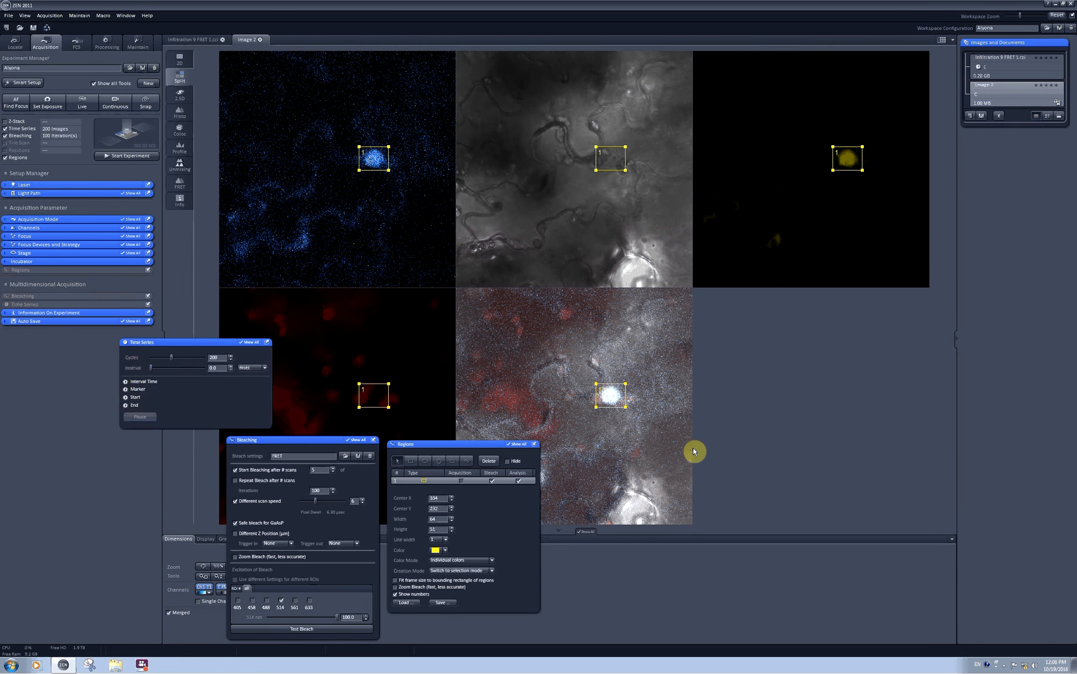
pyautogui.click(538, 444)
pyautogui.click(373, 439)
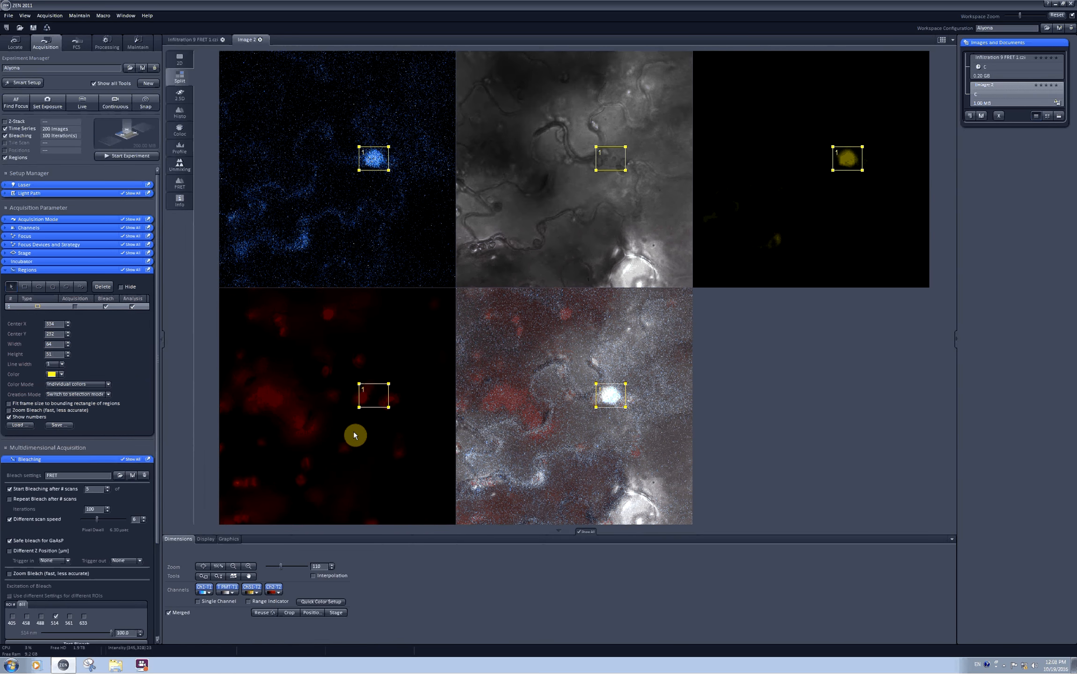
# - Start the bleaching time series experiment and show its frames in the gallery view
pyautogui.click(123, 156)
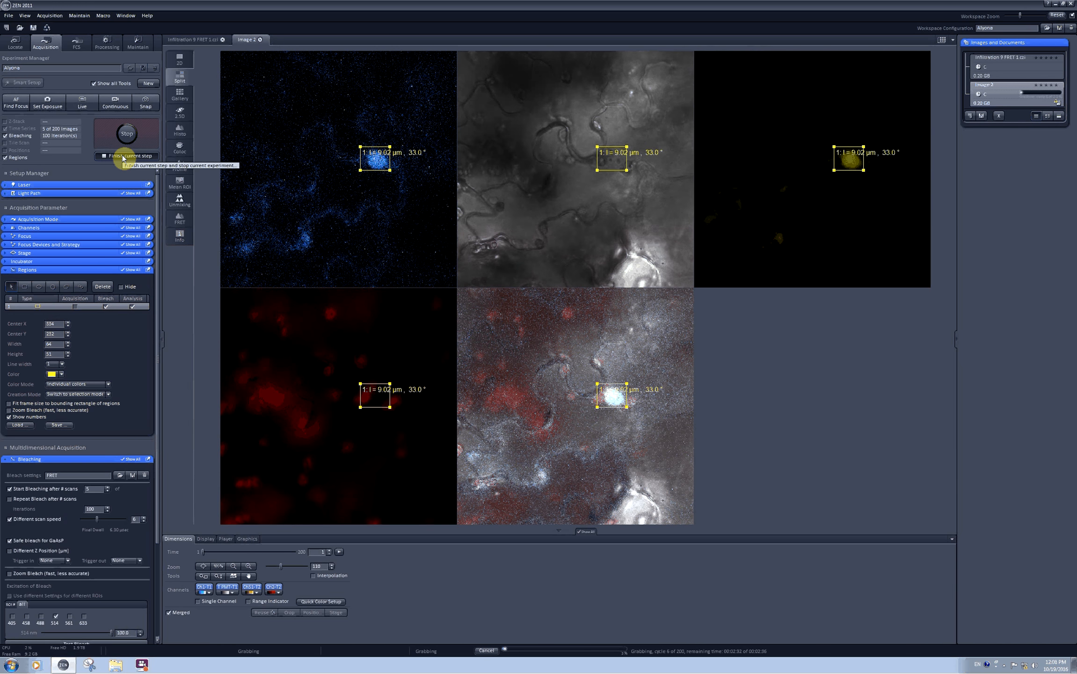
pyautogui.click(179, 95)
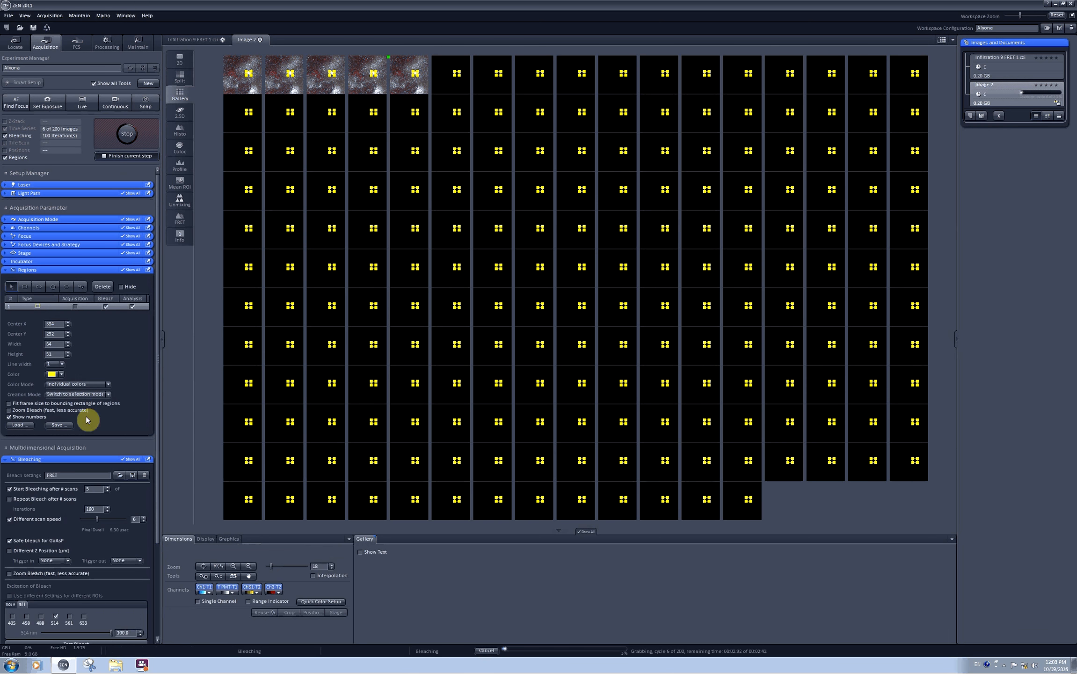
# - Review the bleaching settings in a floating window during the acquisition, and dock and collapse them again
pyautogui.moveTo(89, 456); pyautogui.dragTo(218, 370)
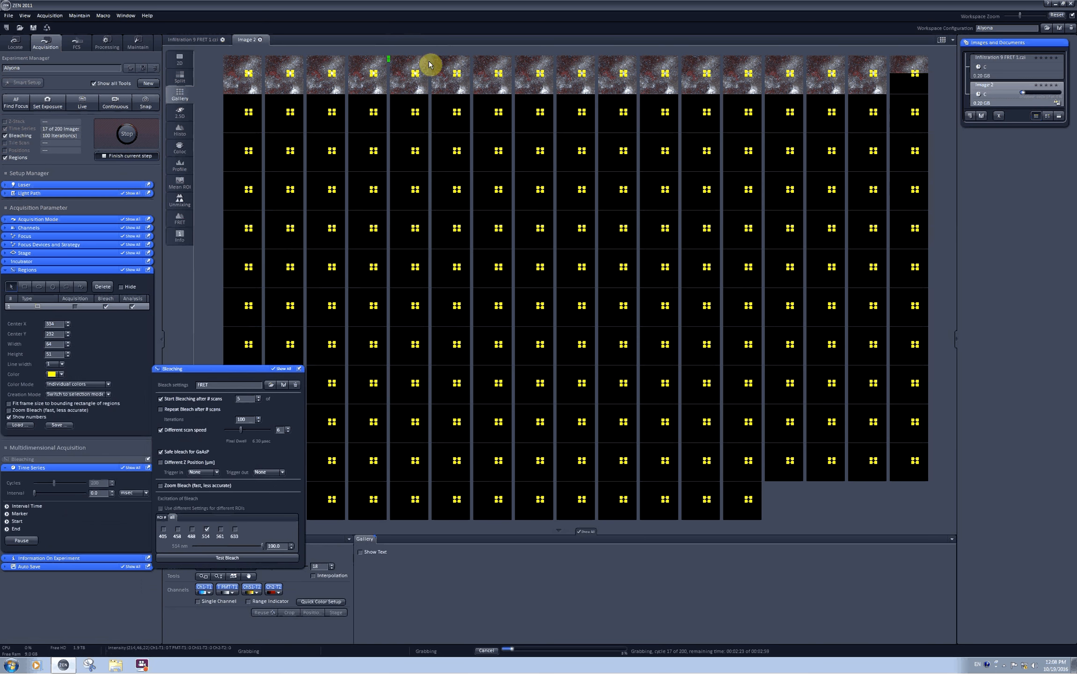
pyautogui.click(299, 368)
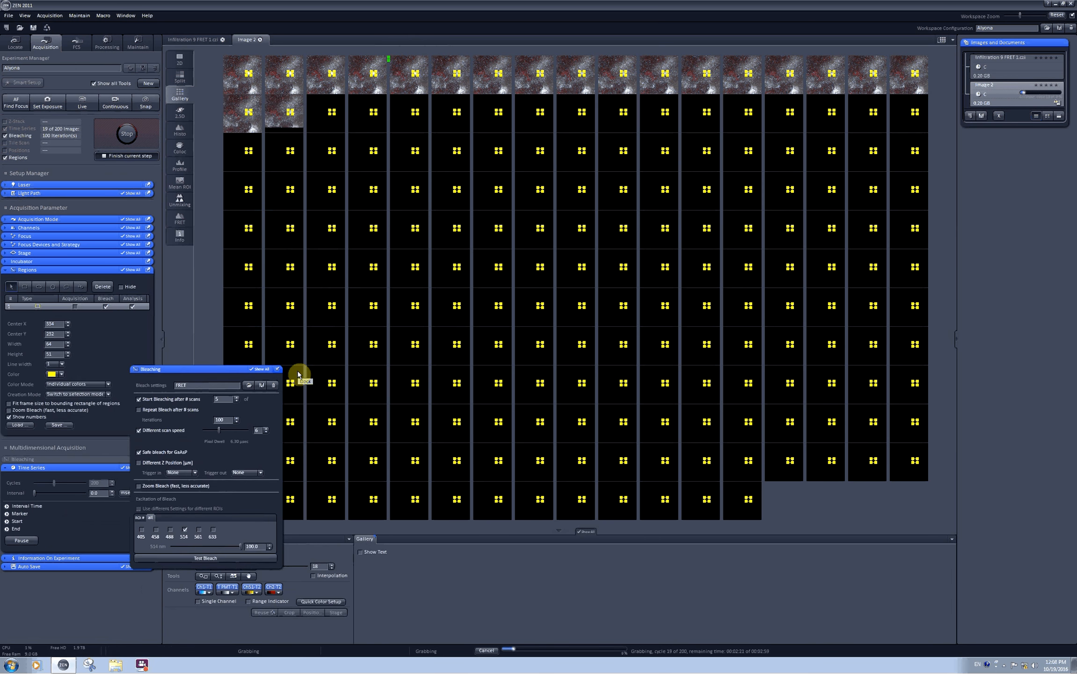
pyautogui.click(4, 460)
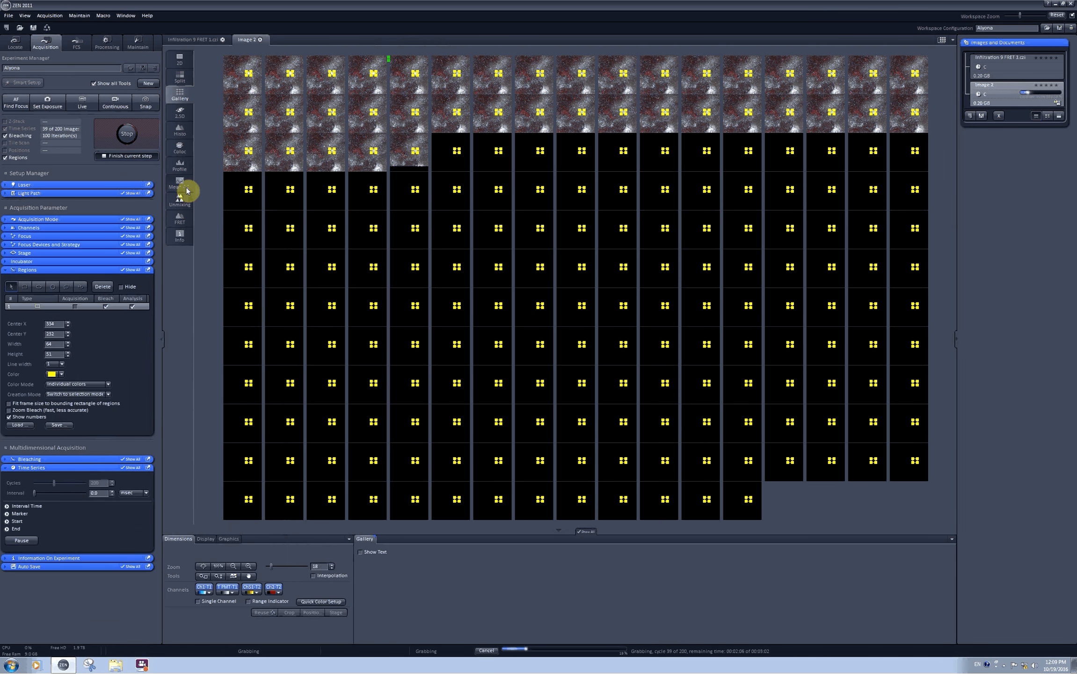
# - Show the Mean ROI intensity plot of the running series and limit it to channels Ch1-T1 and ChS1-T2
pyautogui.click(186, 186)
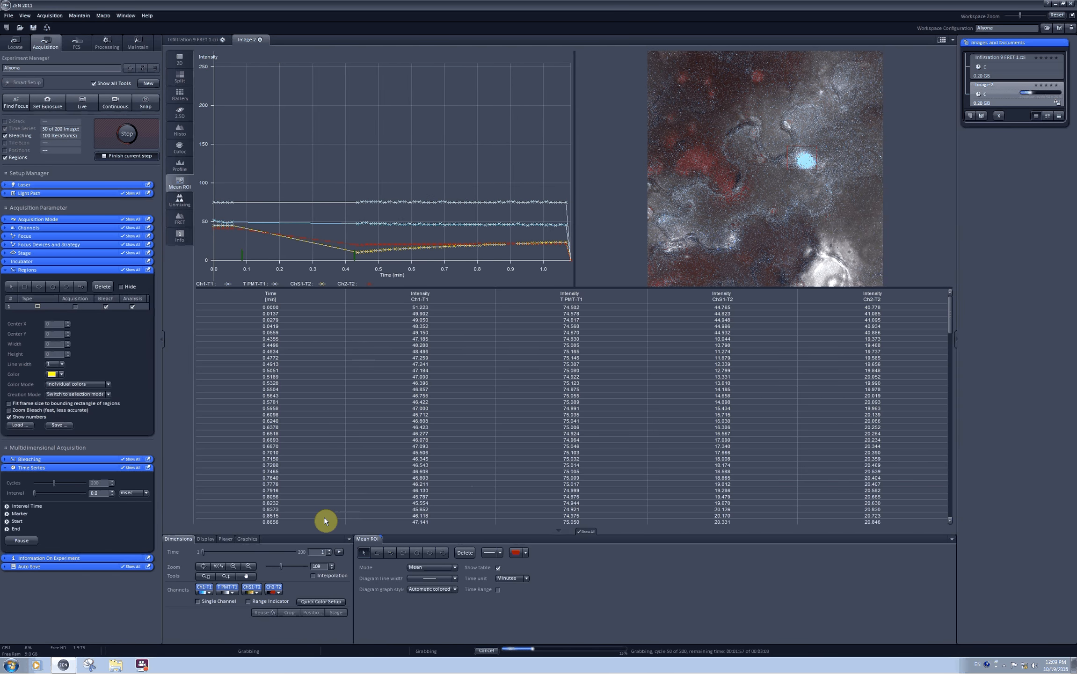
pyautogui.click(274, 588)
pyautogui.click(228, 587)
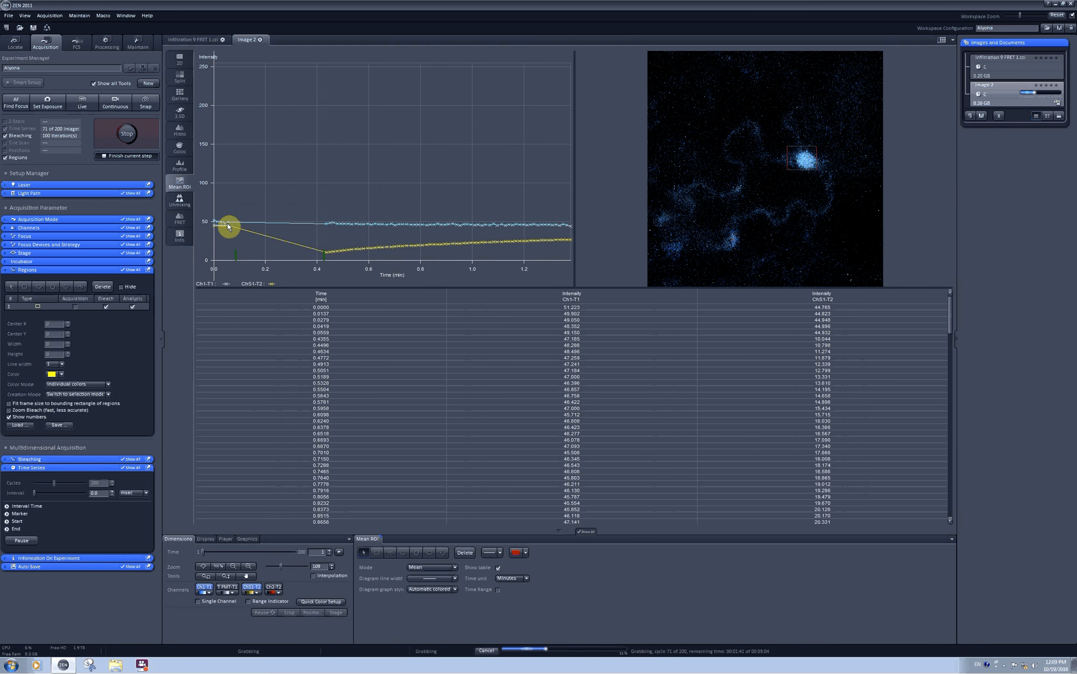
# - Examine the Ch1-T1 and ChS1-T2 intensity curves and read through the table of values over the whole time series
pyautogui.moveTo(236, 262)
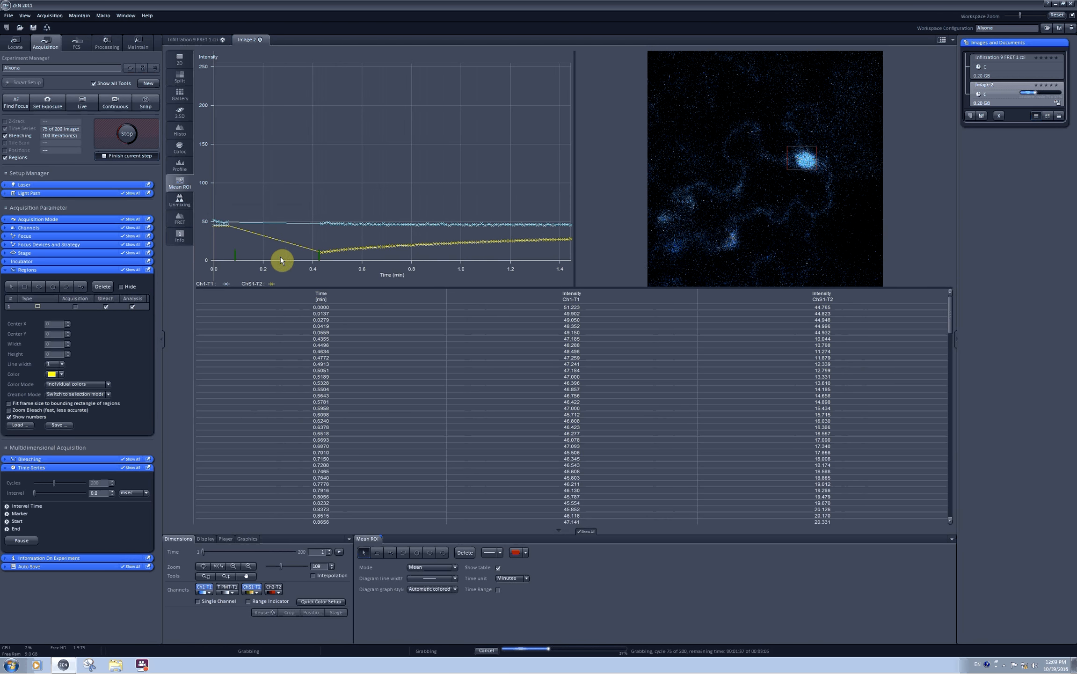
pyautogui.moveTo(319, 261)
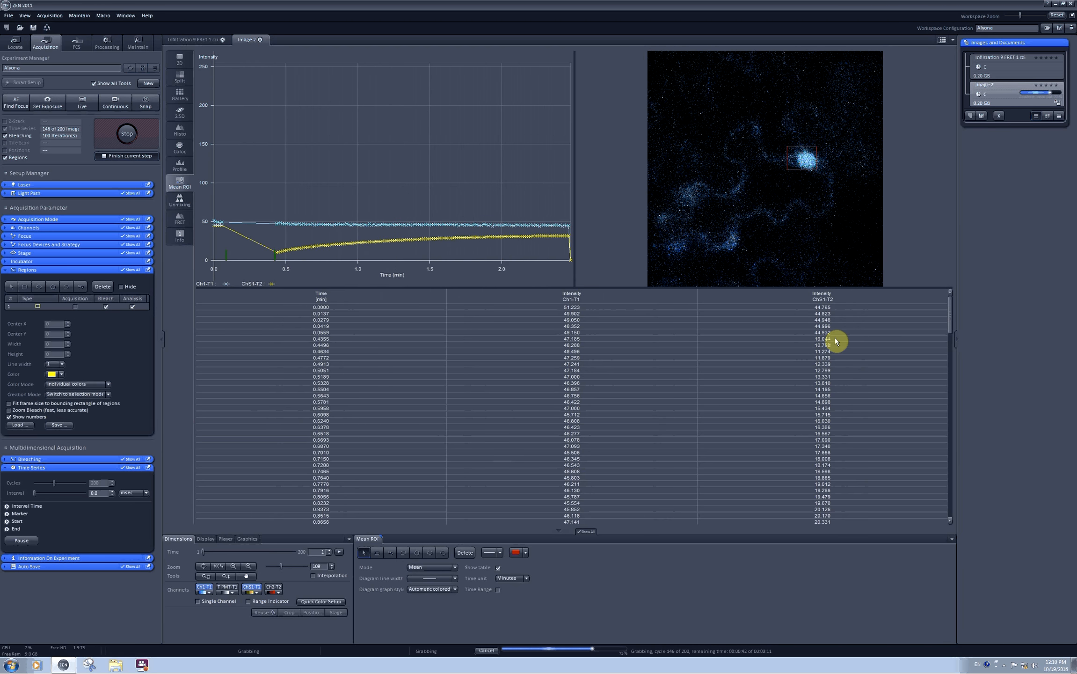
pyautogui.scroll(-3, 951, 322)
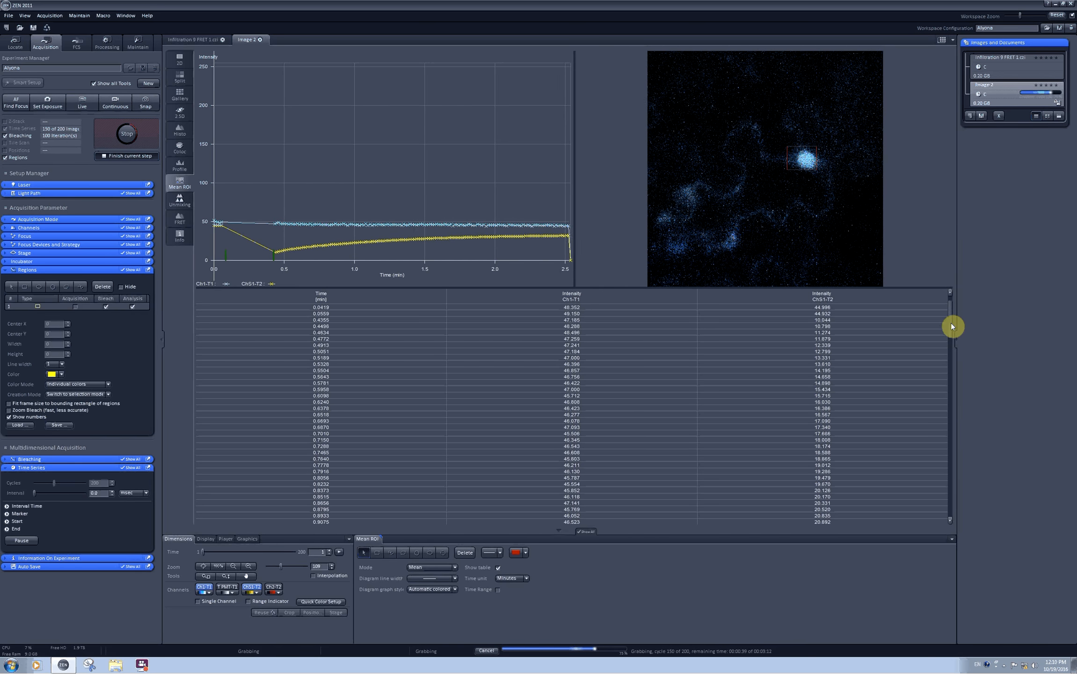
pyautogui.scroll(-3, 951, 336)
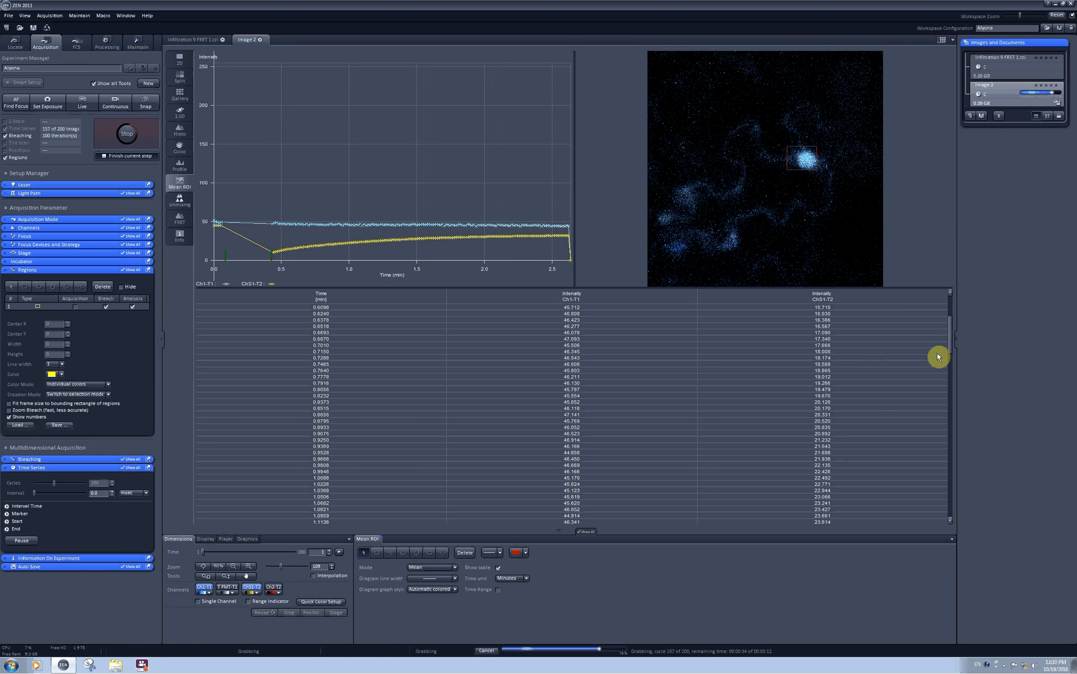
pyautogui.moveTo(951, 337); pyautogui.dragTo(945, 477)
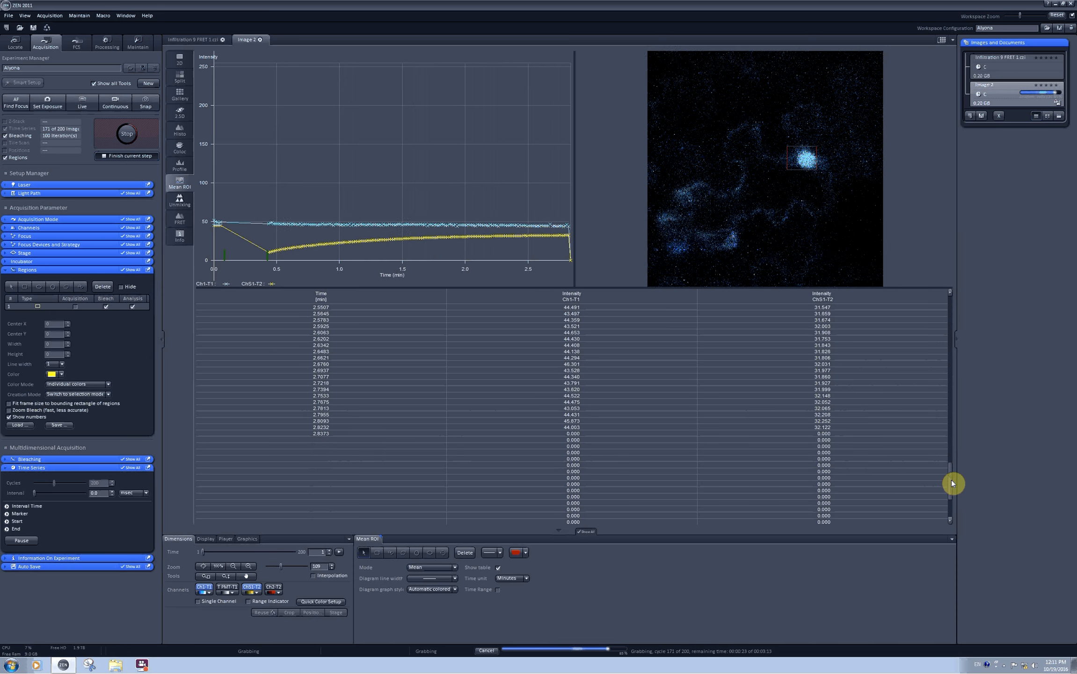
pyautogui.moveTo(951, 479); pyautogui.dragTo(909, 374)
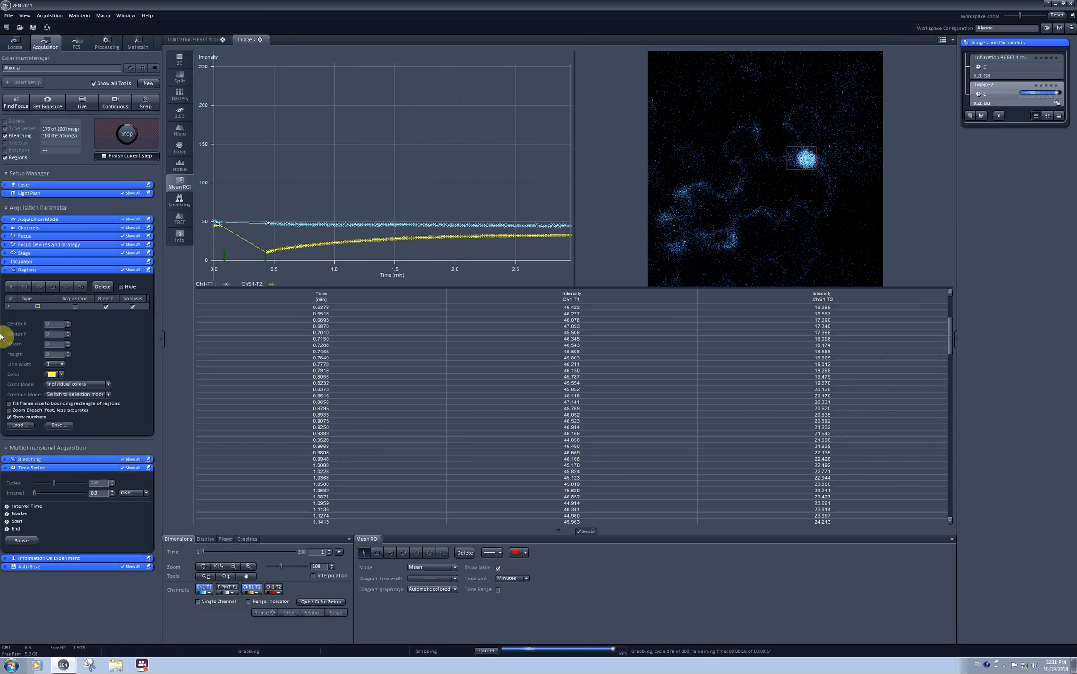
# - Draw a second rectangular measurement region of about 42 by 41 pixels on the dark background beside the bleached nucleus
pyautogui.click(377, 553)
pyautogui.click(763, 179)
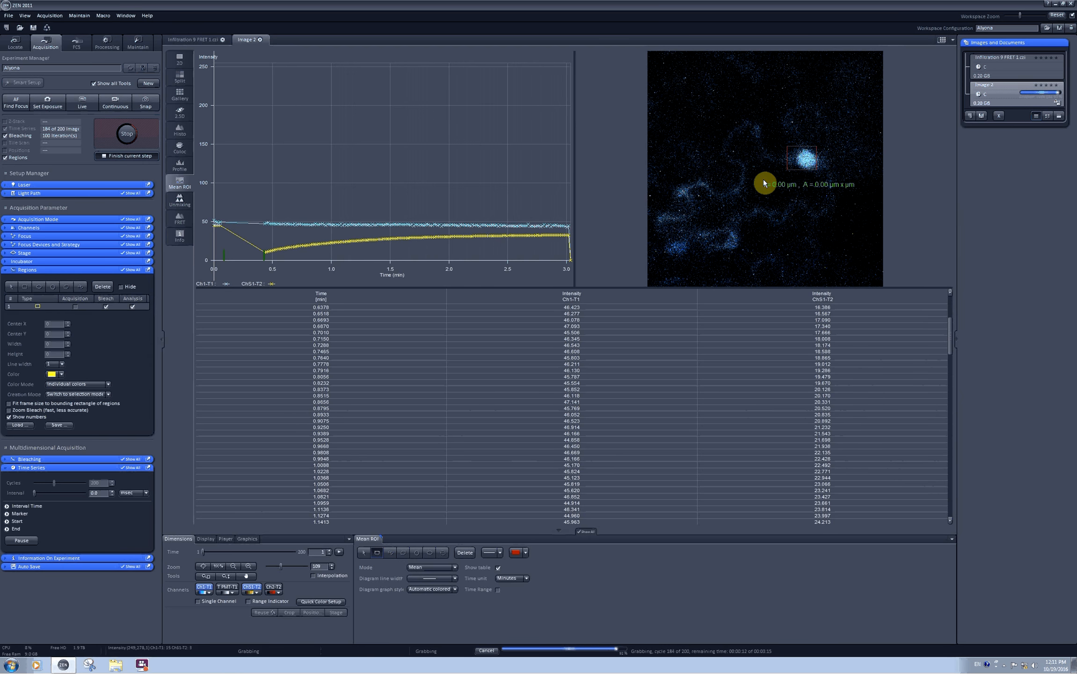
pyautogui.click(782, 197)
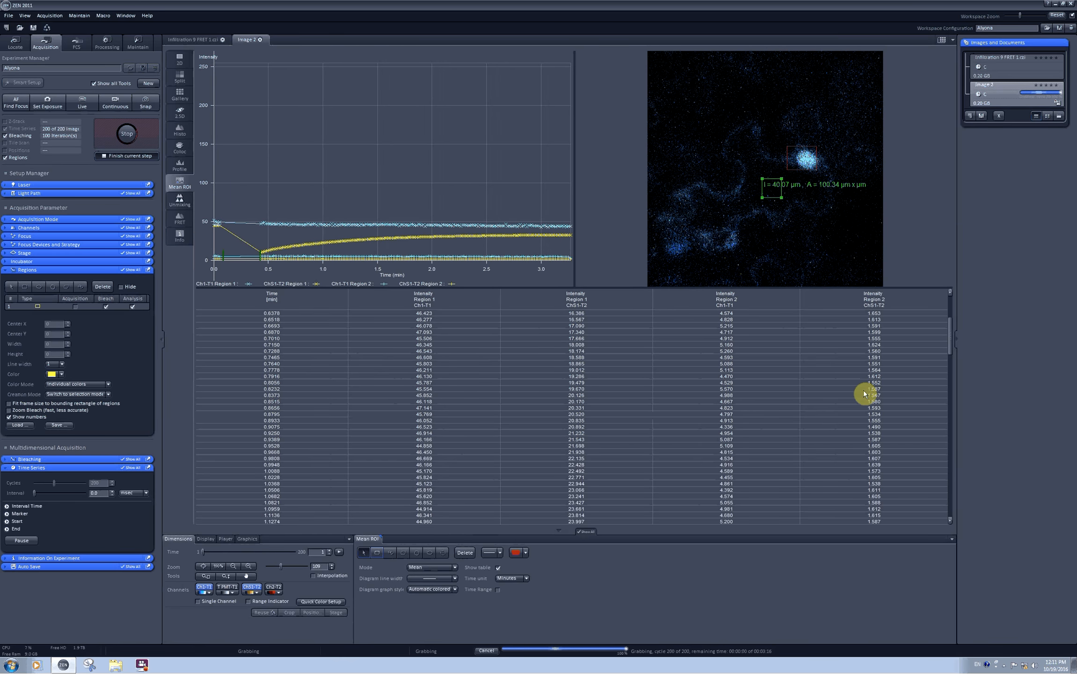
# - Delete the second rectangle from the image's drawing elements and return to the dimension settings
pyautogui.click(247, 538)
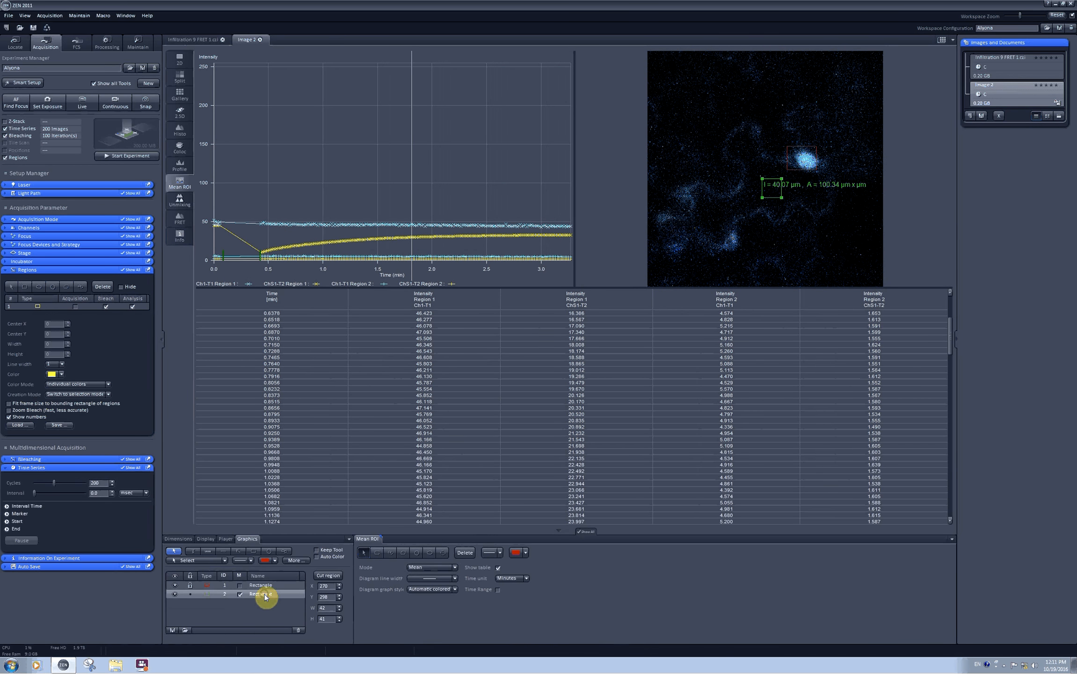
pyautogui.click(298, 631)
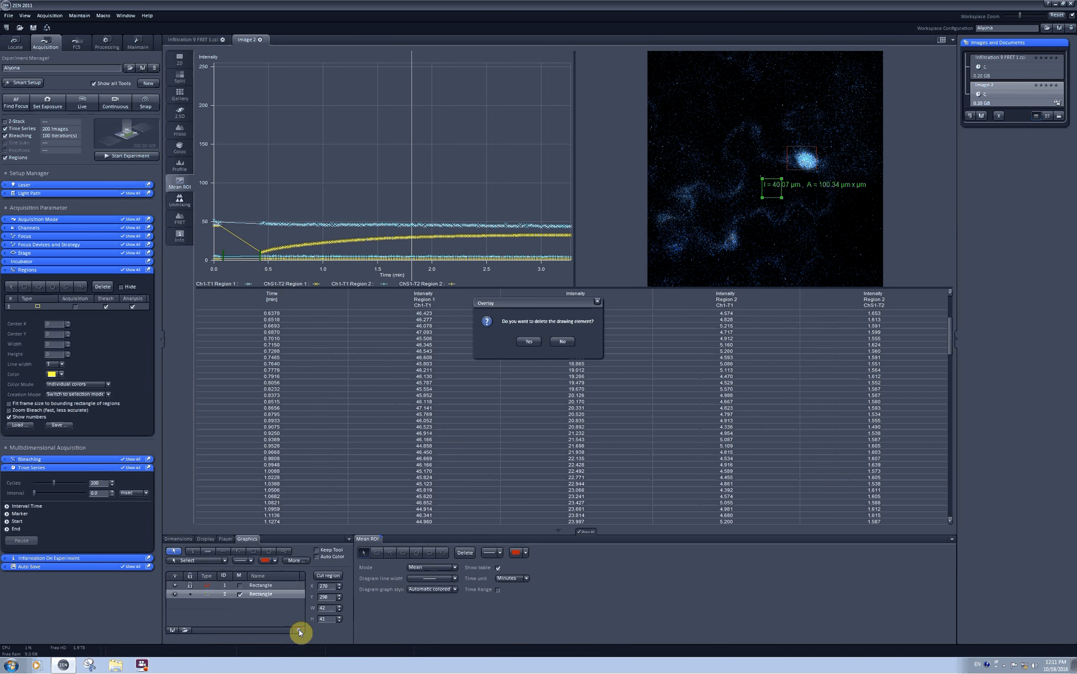
pyautogui.click(524, 356)
pyautogui.click(178, 539)
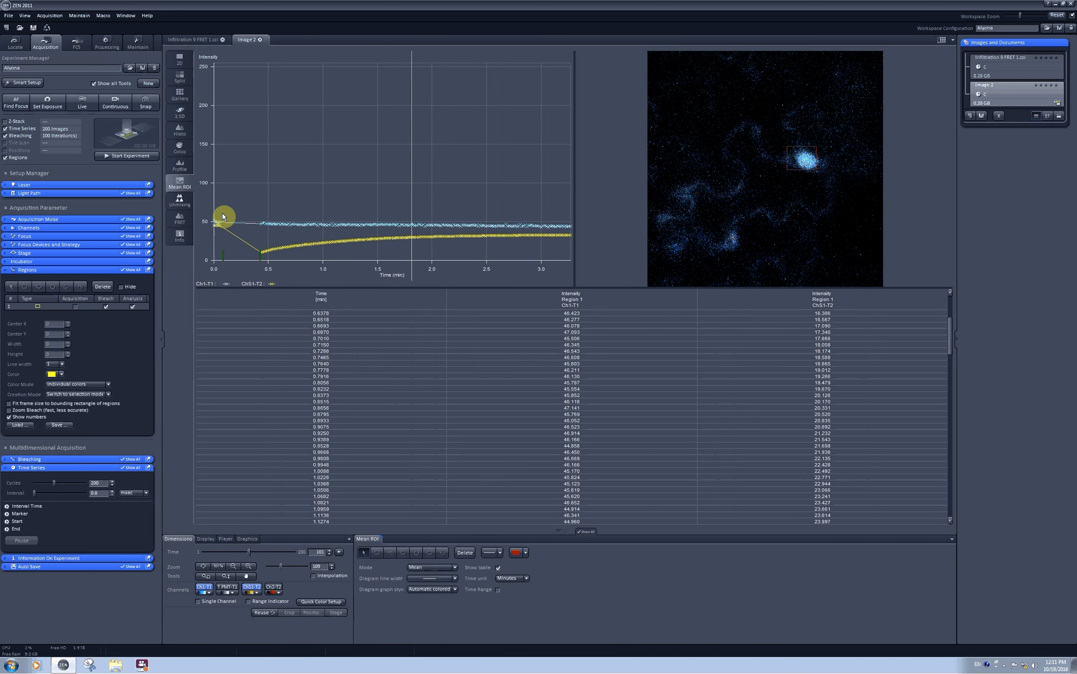